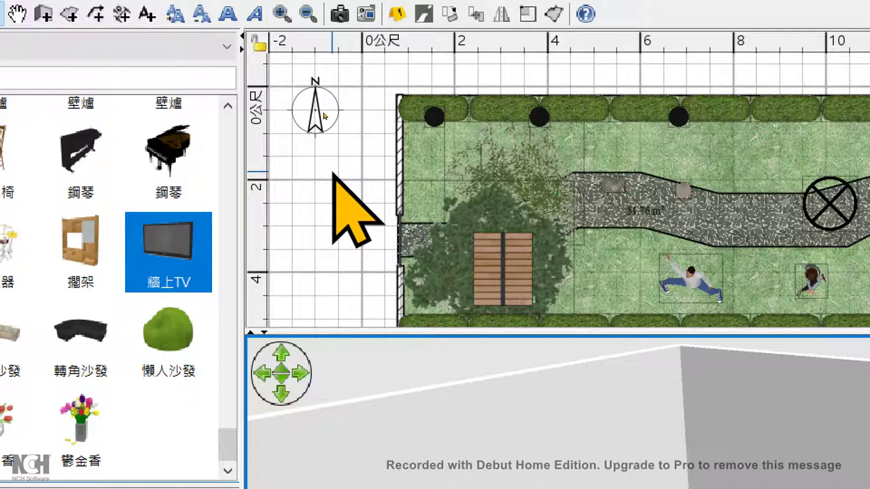
- Add a new floor level above the existing ground floor of the house plan
right_click(333, 171)
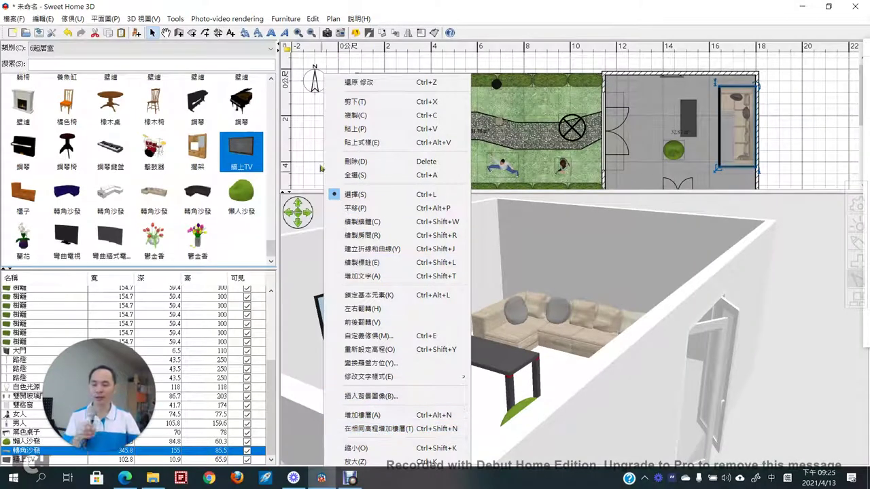
click(306, 130)
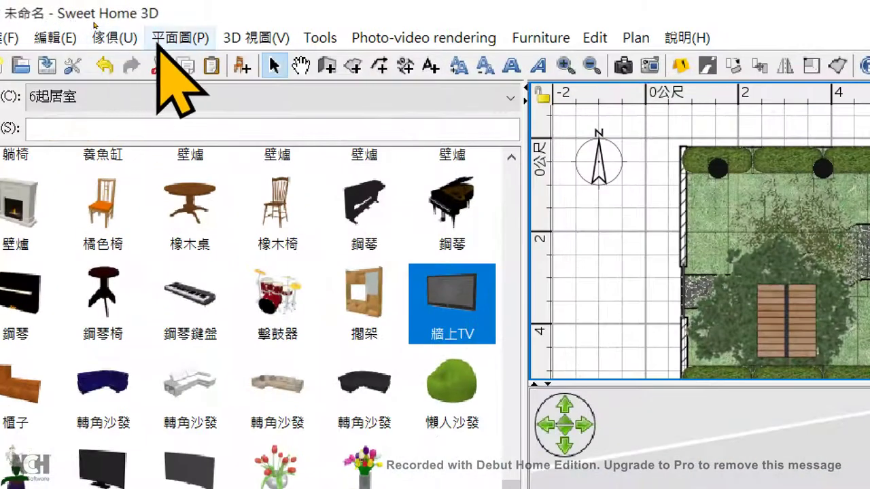
click(102, 19)
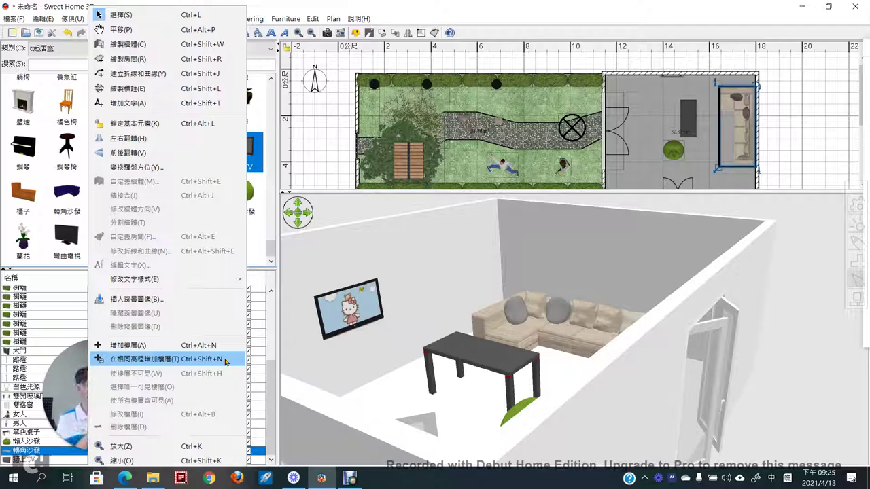
click(213, 346)
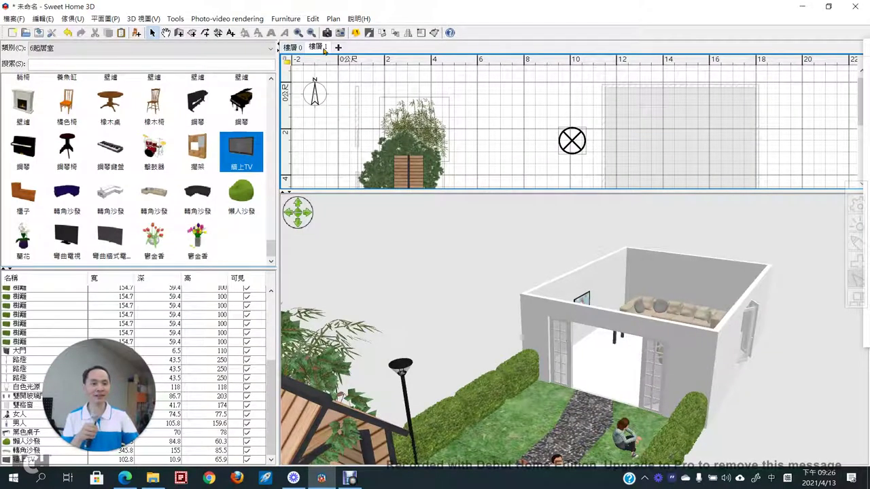
- Compare the plans of 樓層 0 and 樓層 1, enlarging the plan area to show the whole layout
click(292, 47)
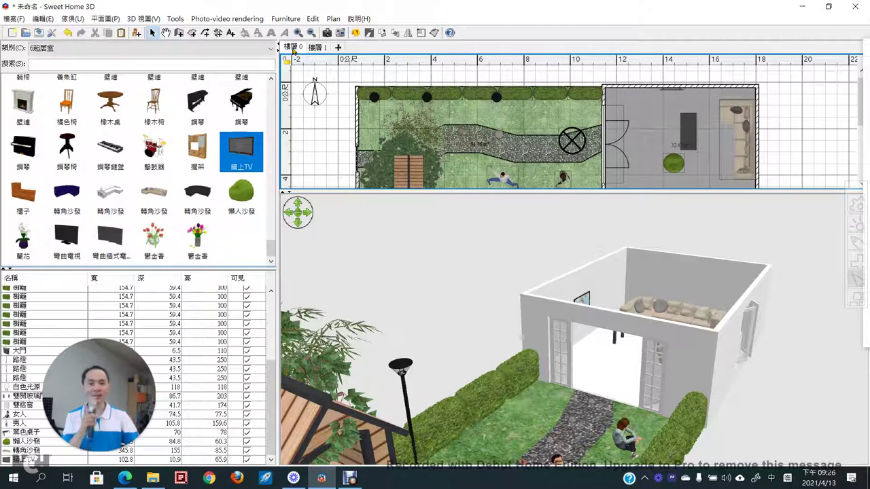
click(316, 47)
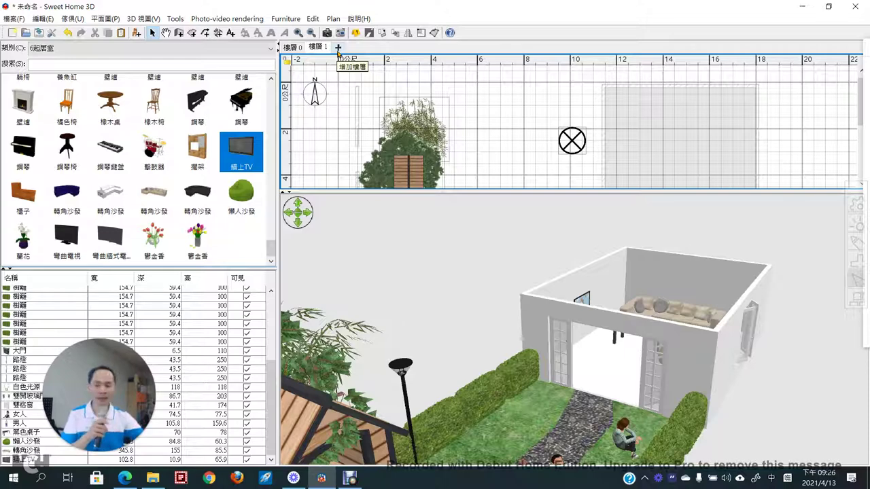
click(293, 47)
drag(389, 189, 418, 328)
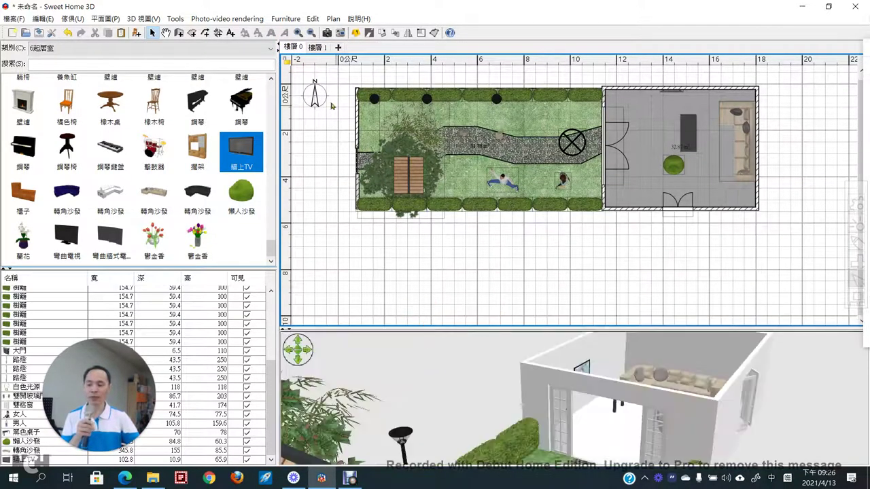
click(316, 47)
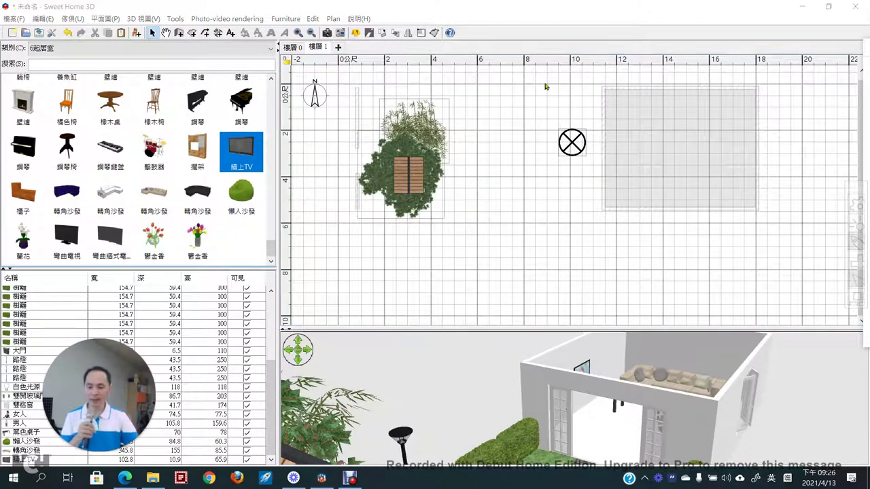
mouse_move(581, 76)
mouse_down()
mouse_move(646, 61)
mouse_move(750, 75)
mouse_move(794, 129)
mouse_move(783, 222)
mouse_move(697, 266)
mouse_move(594, 252)
mouse_move(552, 101)
mouse_up()
mouse_move(694, 131)
mouse_down()
mouse_move(695, 157)
mouse_move(742, 124)
mouse_up()
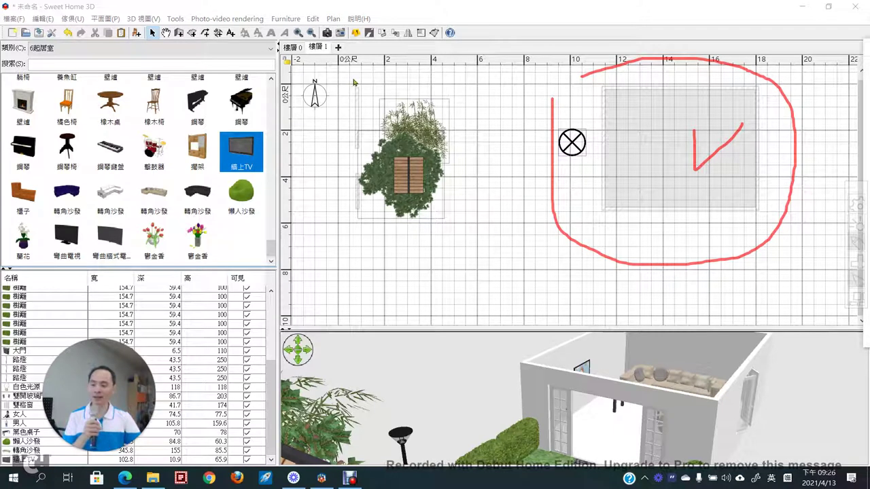
drag(333, 60, 349, 47)
drag(692, 127, 645, 165)
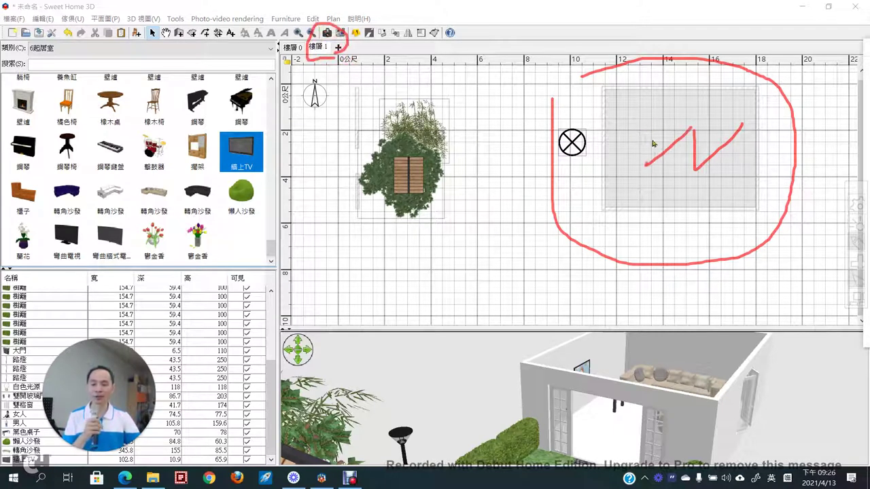
drag(652, 114, 704, 216)
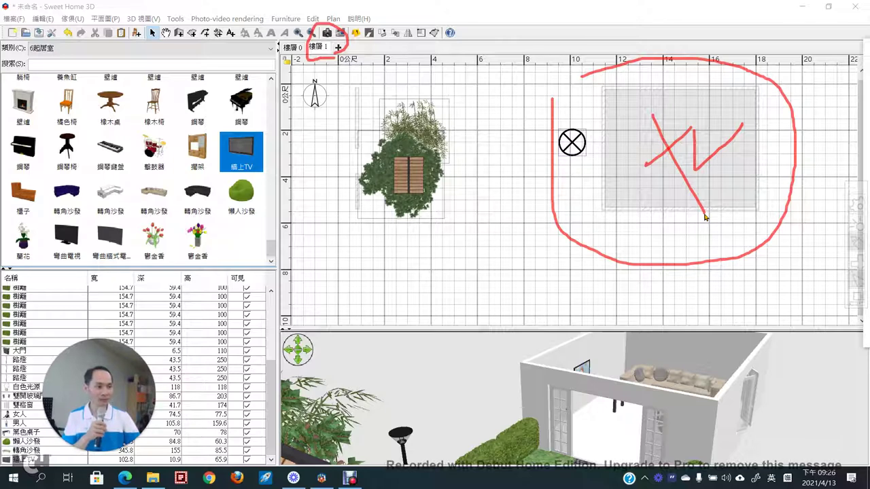
mouse_move(452, 89)
mouse_down()
mouse_move(418, 83)
mouse_move(371, 92)
mouse_move(339, 141)
mouse_move(357, 231)
mouse_move(457, 228)
mouse_move(485, 137)
mouse_move(430, 77)
mouse_move(404, 75)
mouse_up()
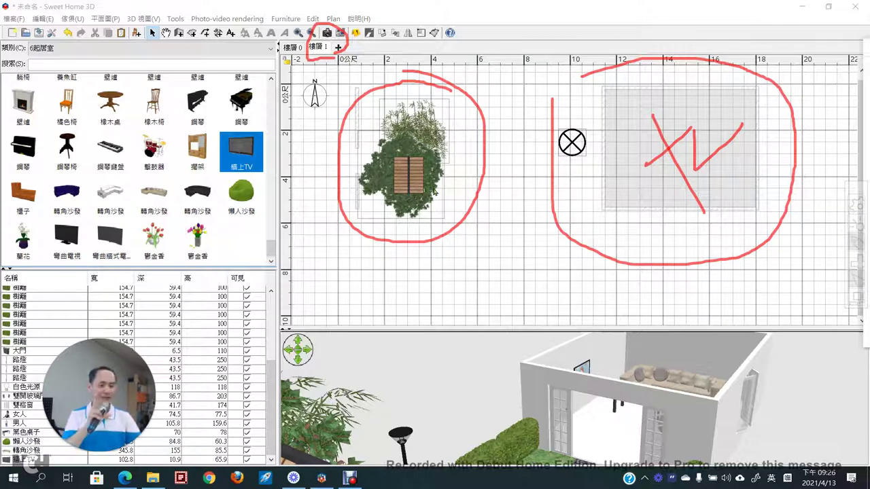
mouse_move(412, 219)
mouse_down()
mouse_move(378, 222)
mouse_move(475, 184)
mouse_move(378, 244)
mouse_up()
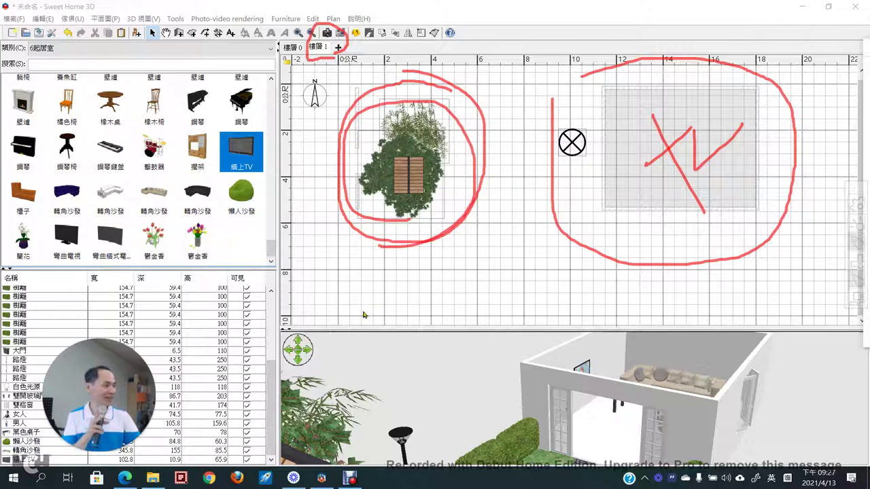
key(Escape)
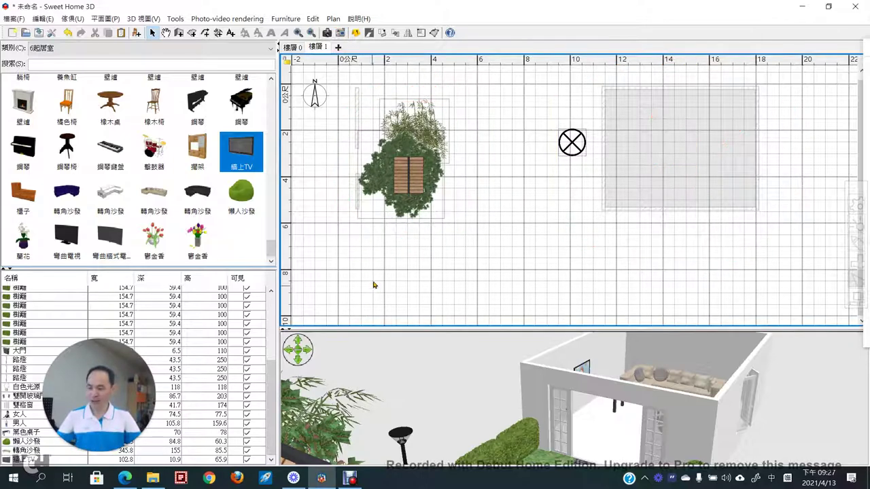
- Check the room outline on 樓層 1 against the 樓層 0 plan and enlarge the 3D view
click(291, 47)
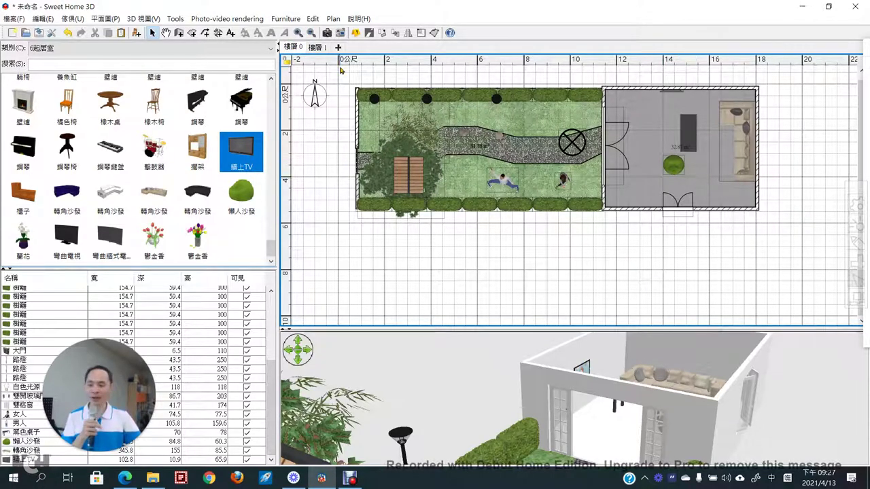
click(317, 48)
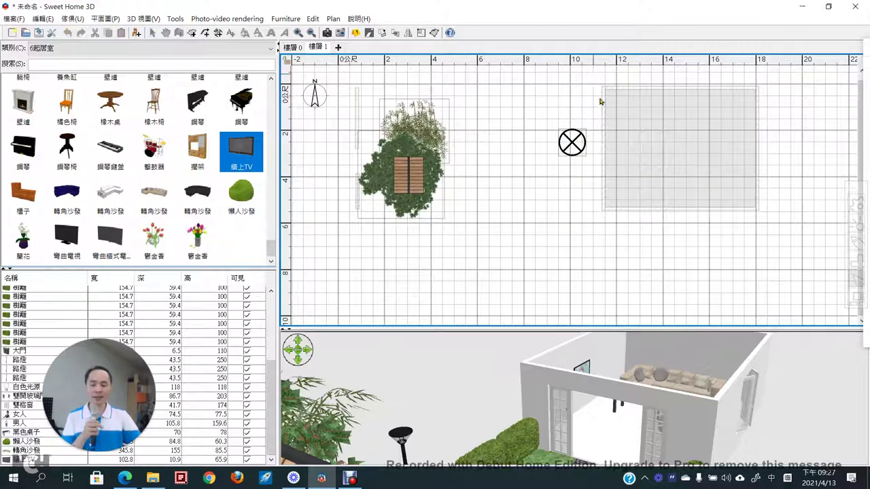
drag(593, 74, 786, 255)
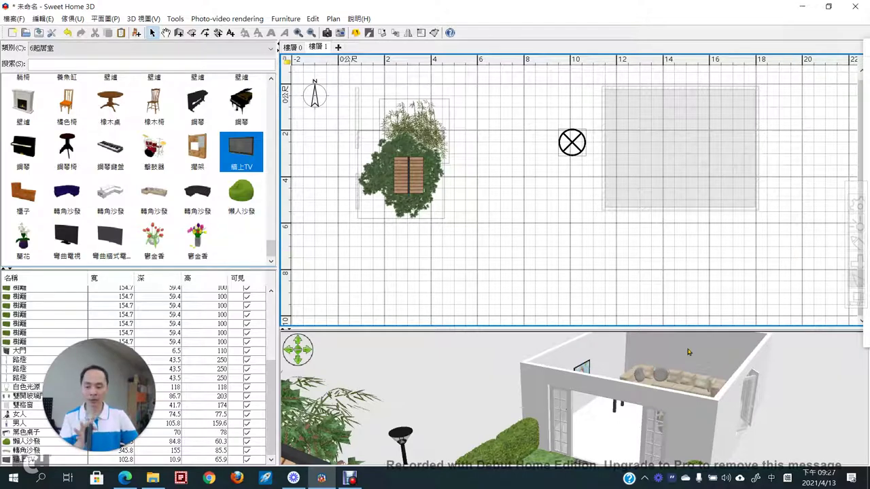
drag(685, 330, 679, 277)
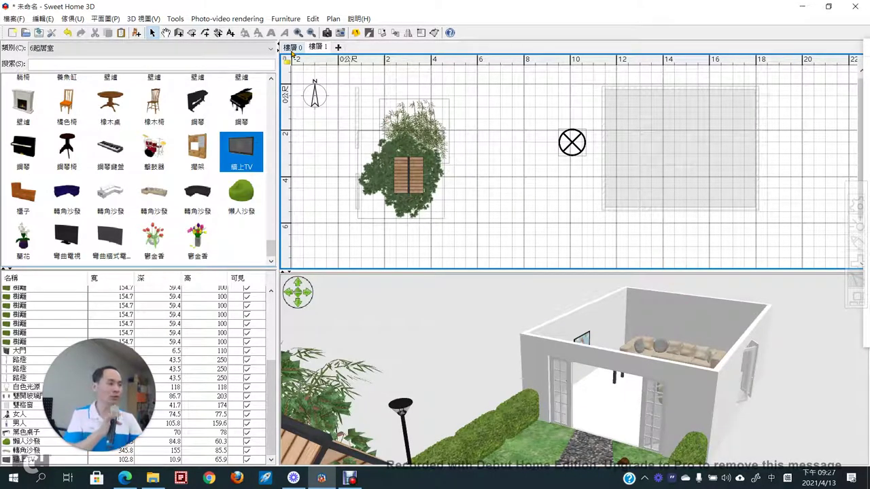
- Copy the living room on 樓層 0 with its walls, floor, door, window and furniture, leaving out the garden and light source
click(292, 47)
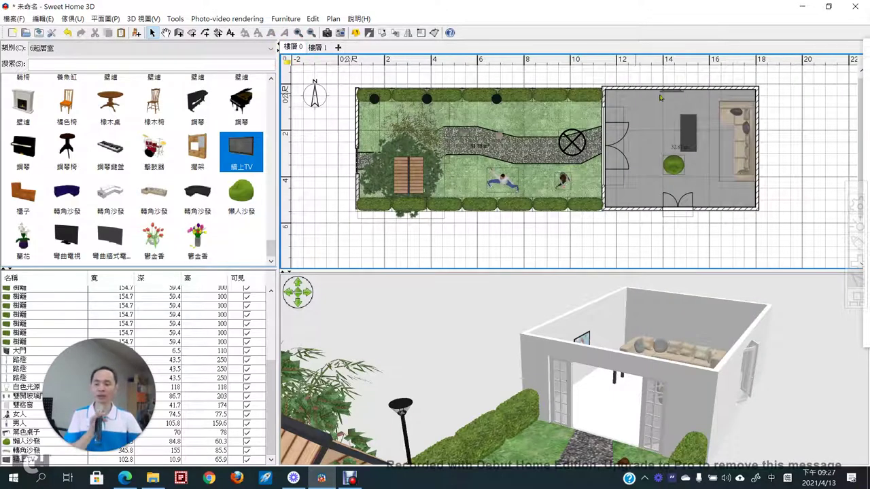
drag(783, 73, 604, 243)
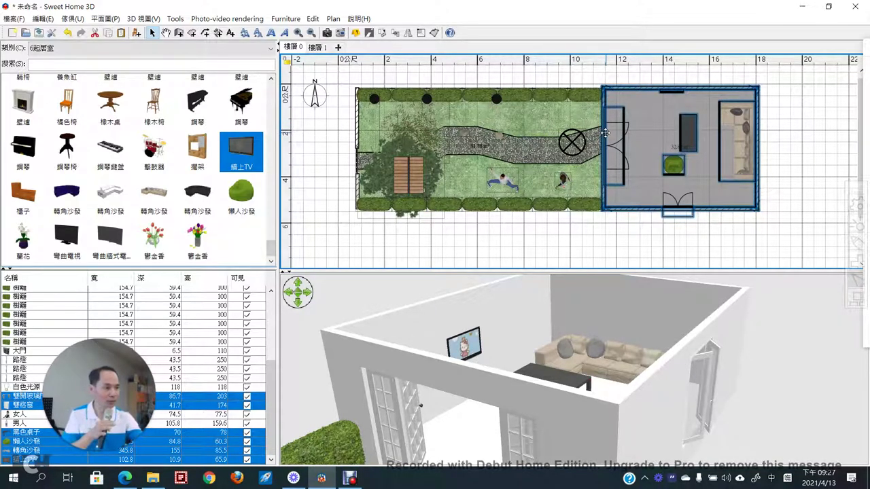
click(566, 120)
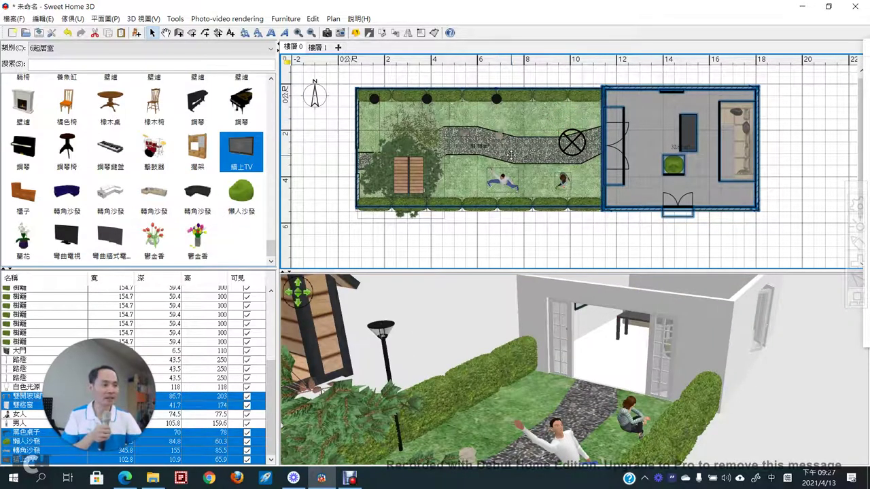
click(857, 296)
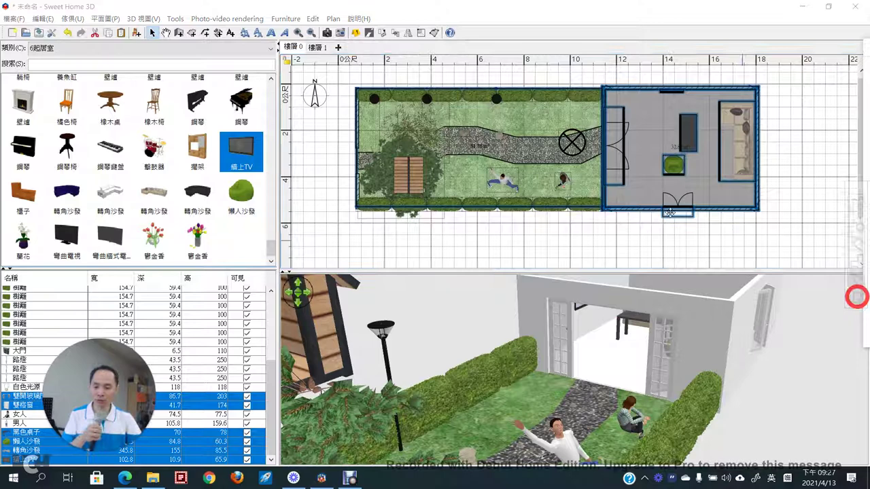
shift+click(549, 126)
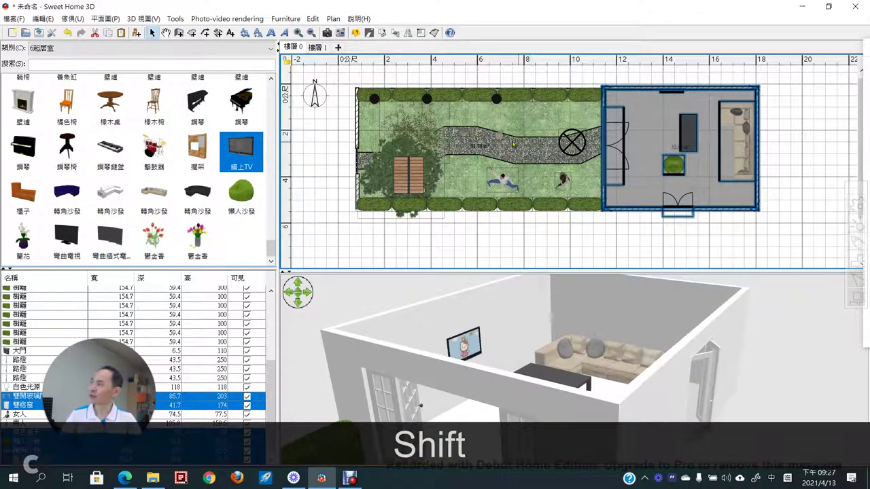
shift+click(573, 142)
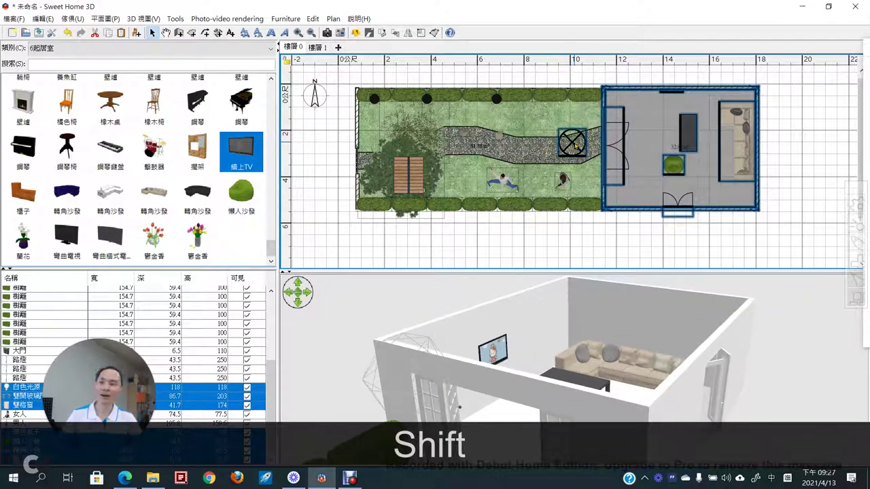
shift+click(575, 144)
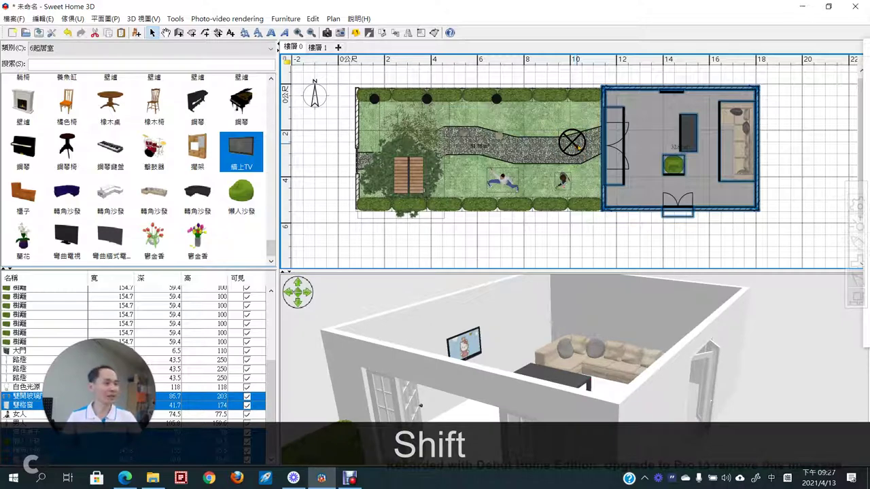
key(ctrl+c)
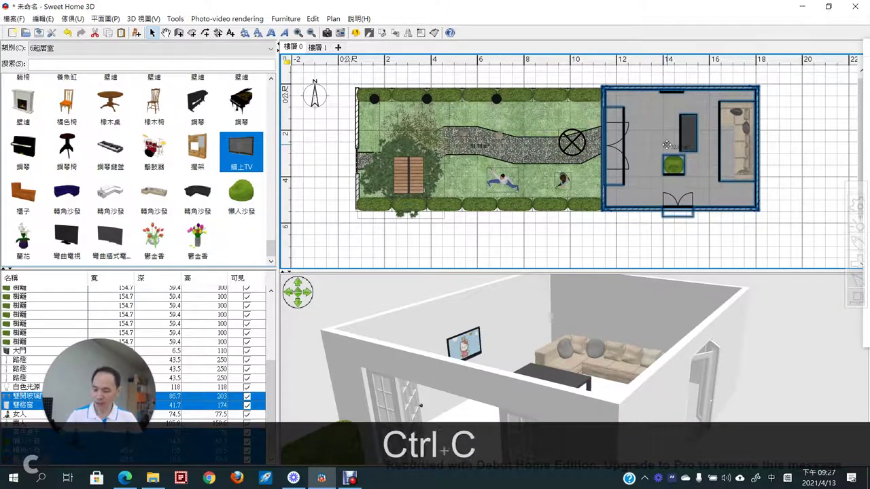
- Paste the copied living room onto 樓層 1 and inspect the stacked floors from outside in an enlarged 3D view
click(316, 49)
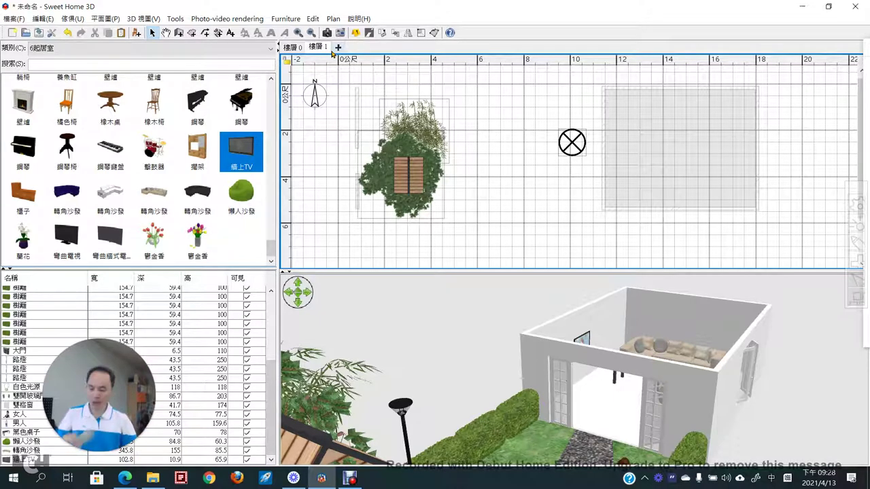
key(ctrl+v)
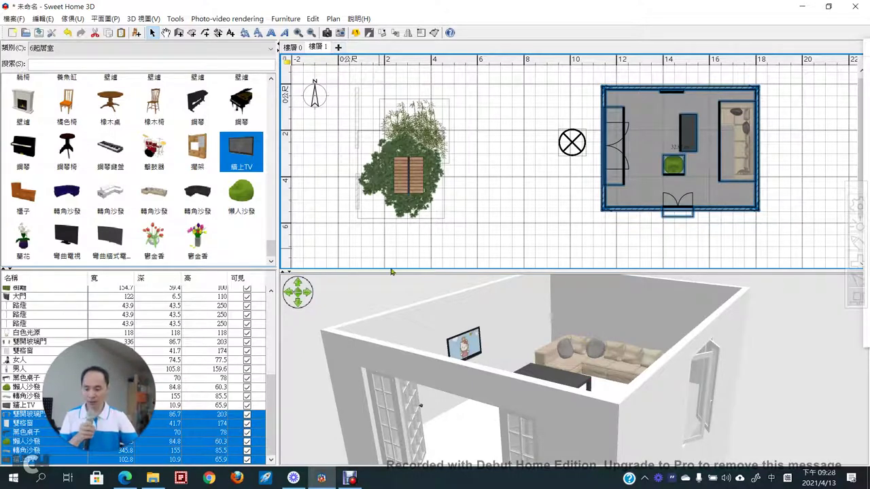
drag(573, 325, 697, 372)
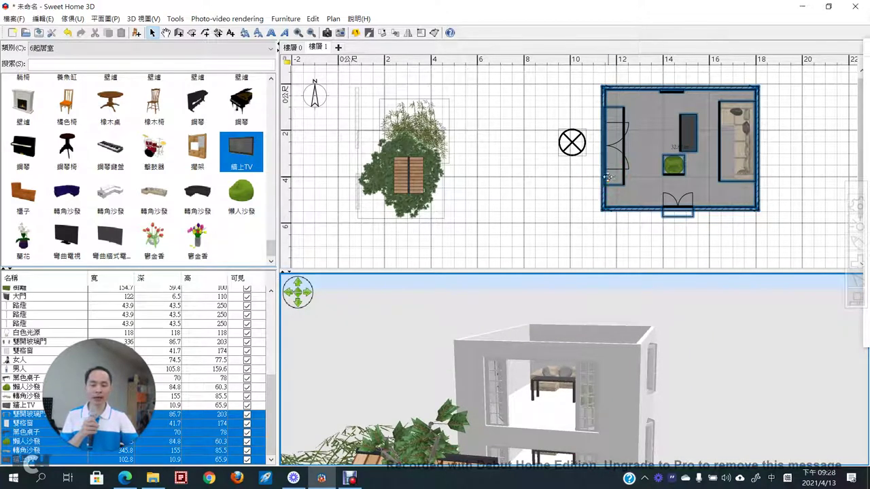
click(587, 274)
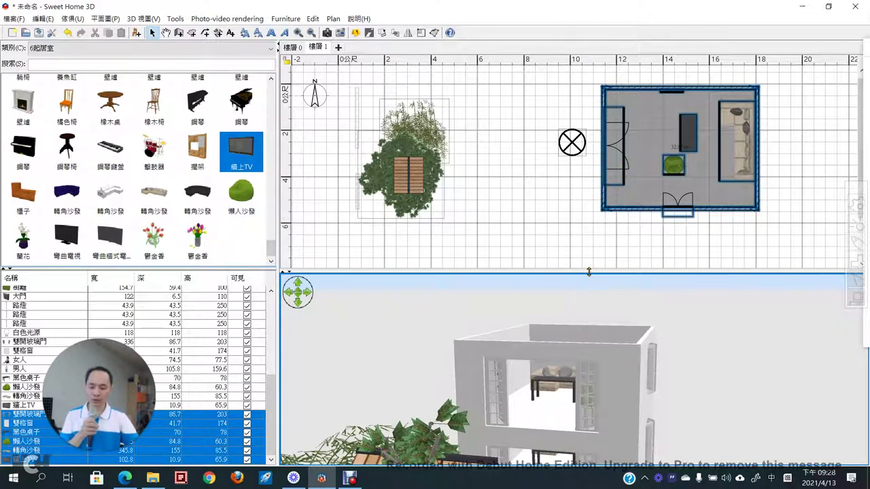
drag(587, 275, 583, 202)
scroll(567, 371, up, 3)
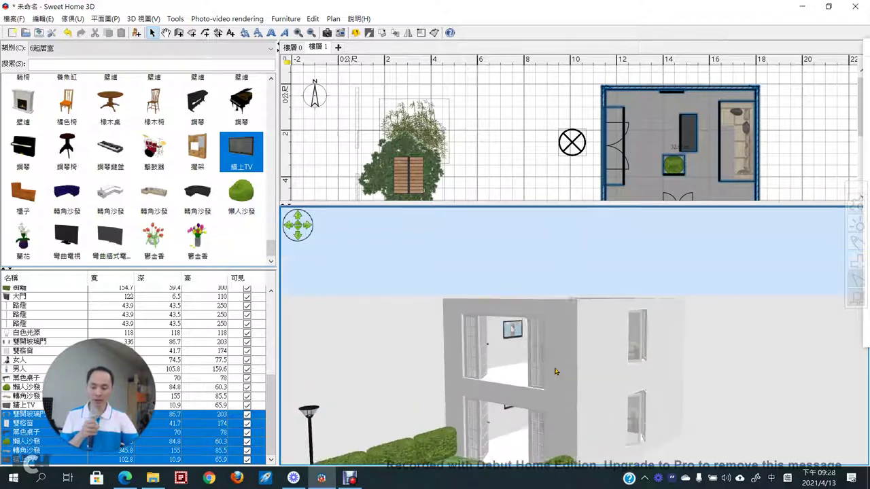
click(557, 370)
key(ctrl+0)
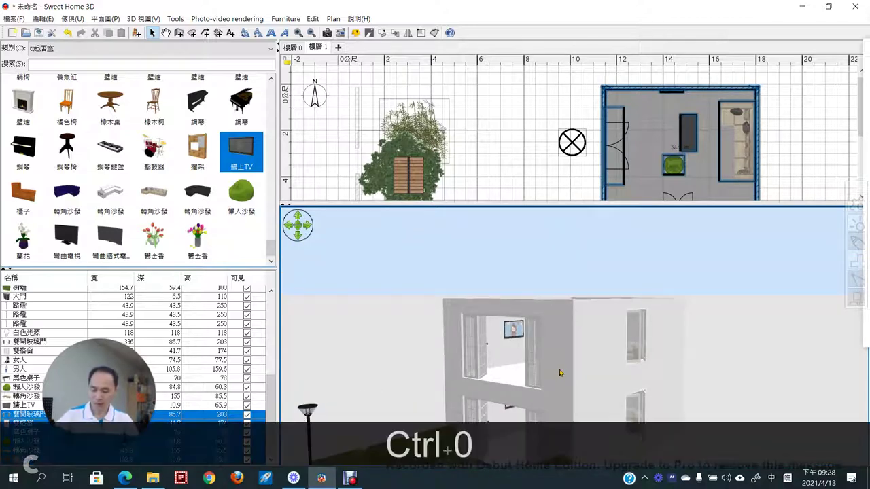
mouse_move(503, 359)
mouse_down()
mouse_move(483, 405)
mouse_move(468, 397)
mouse_move(508, 402)
mouse_up()
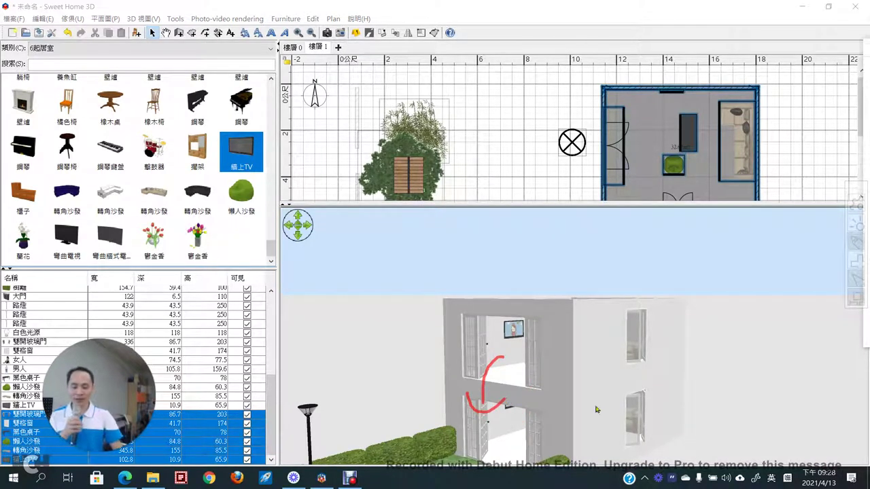
mouse_move(568, 434)
mouse_down()
mouse_move(613, 381)
mouse_move(650, 381)
mouse_move(664, 456)
mouse_up()
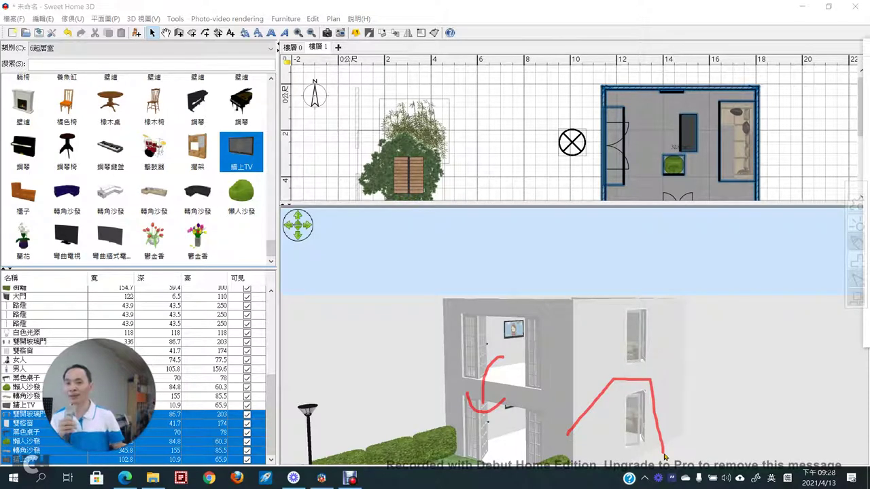
key(Escape)
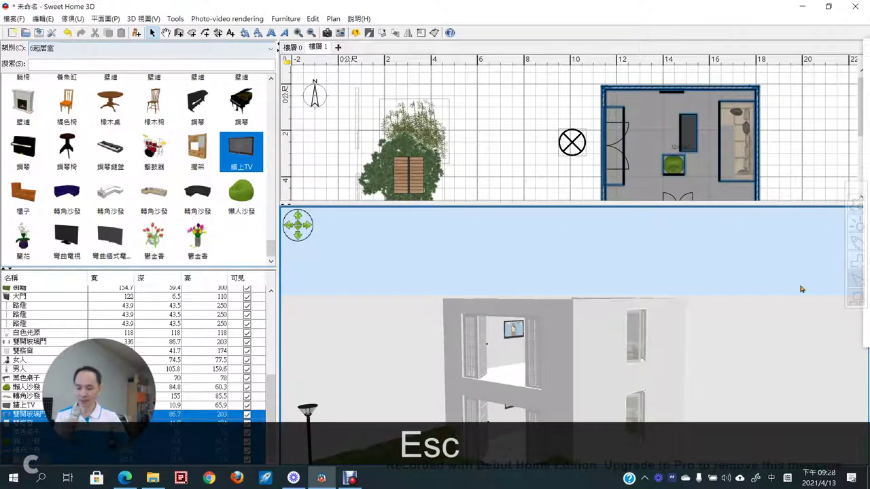
- Show the 12樓梯 category of the furniture catalogue and switch the plan to 樓層 0
click(855, 299)
click(71, 49)
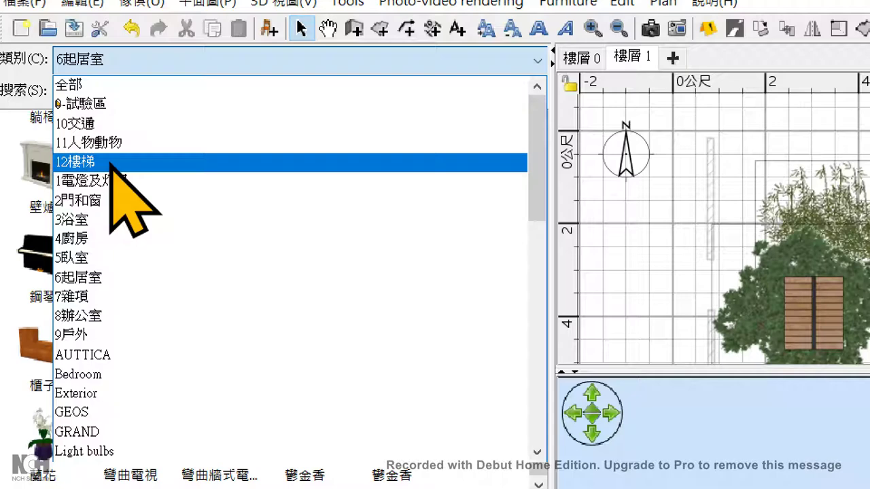
click(109, 163)
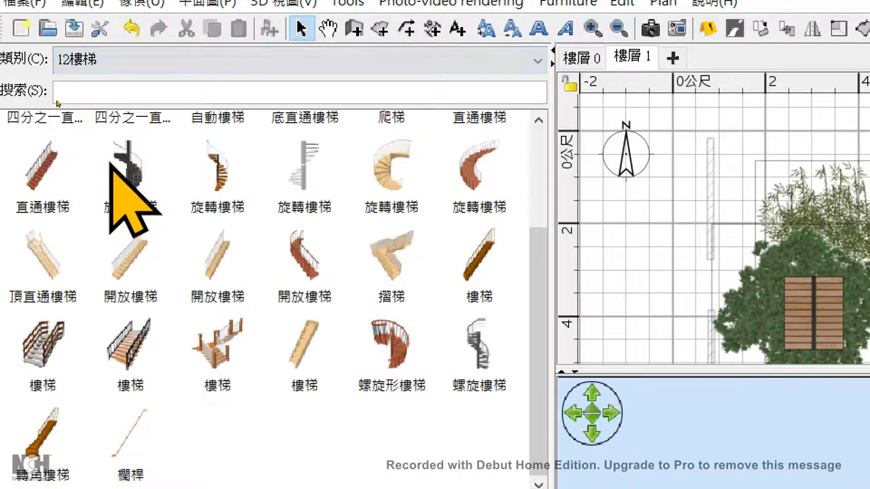
mouse_move(130, 172)
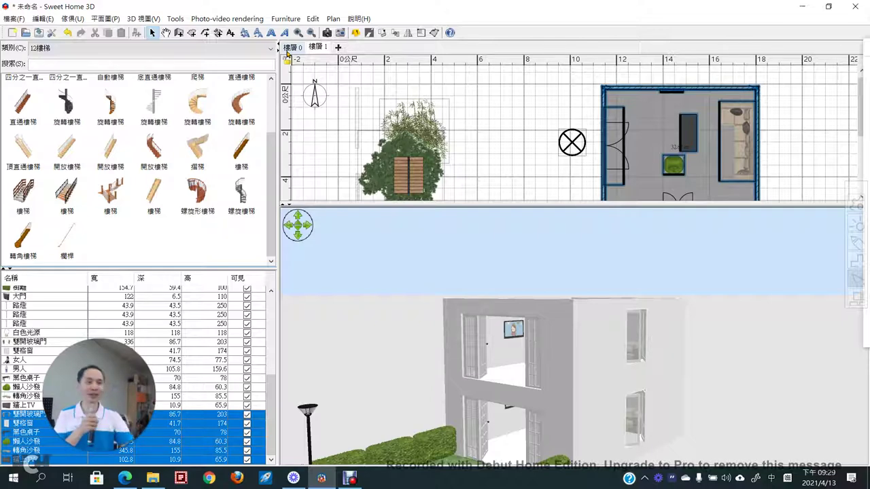
click(291, 48)
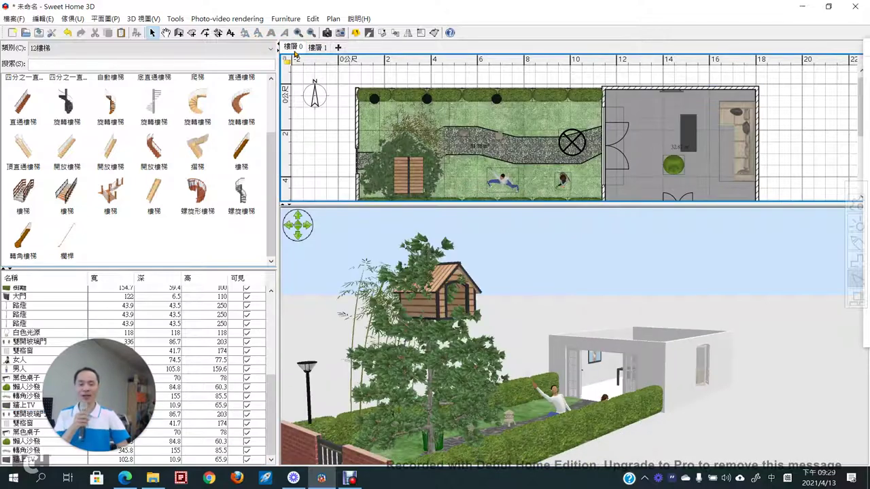
- Place a 直通樓梯 straight staircase on 樓層 0 against the living room's TV wall and check it in the 3D view
drag(272, 168, 263, 113)
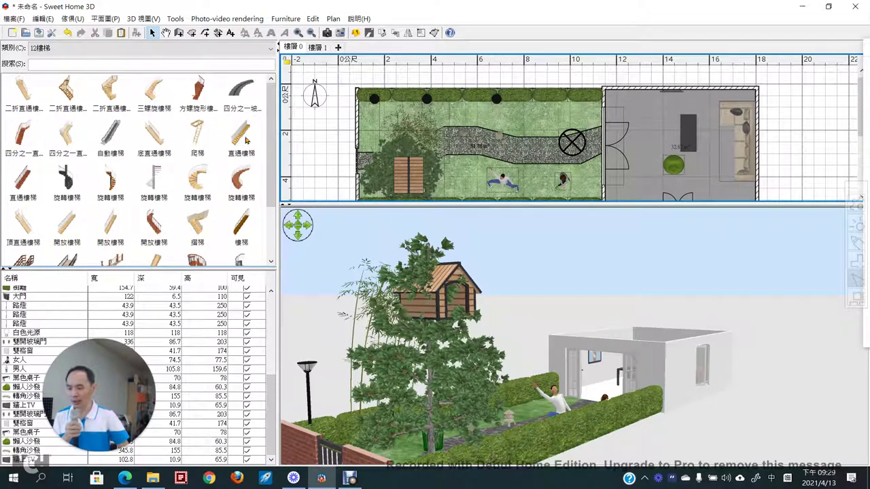
drag(241, 134, 701, 92)
drag(700, 126, 700, 92)
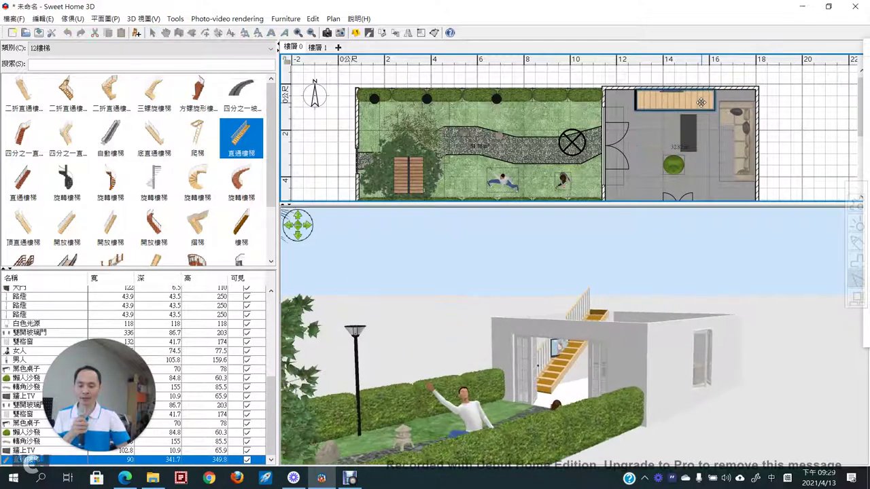
click(666, 371)
drag(666, 372, 621, 411)
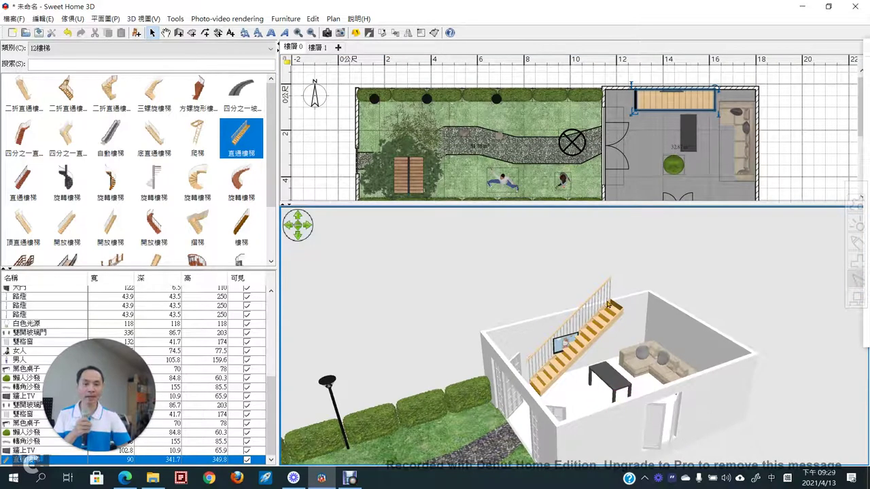
- Examine from above in the 3D view how the staircase opens into the room on 樓層 1
click(317, 48)
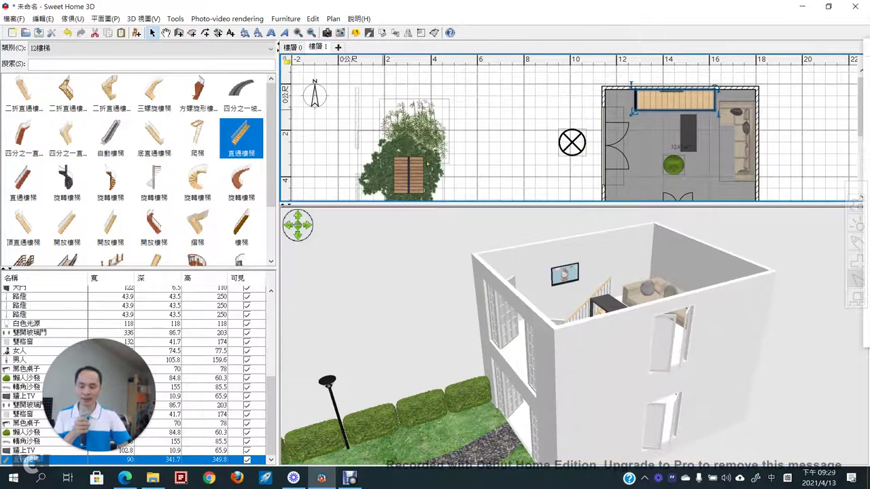
drag(575, 311, 602, 376)
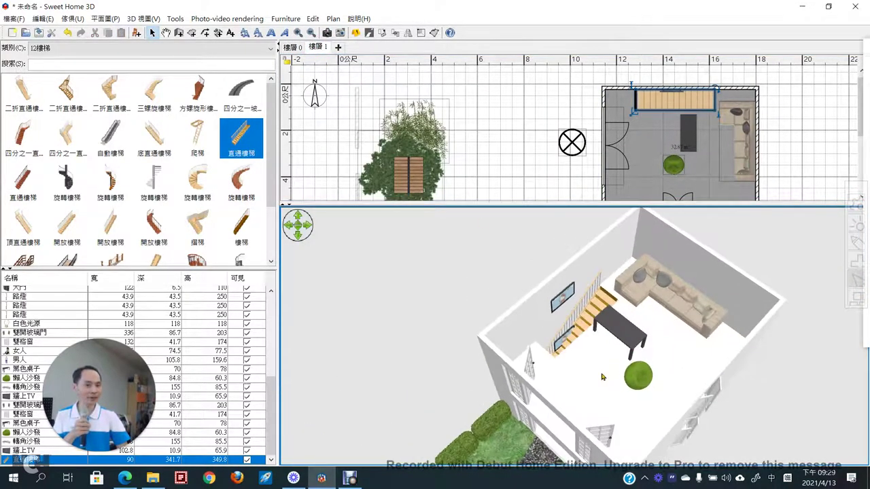
scroll(601, 371, up, 5)
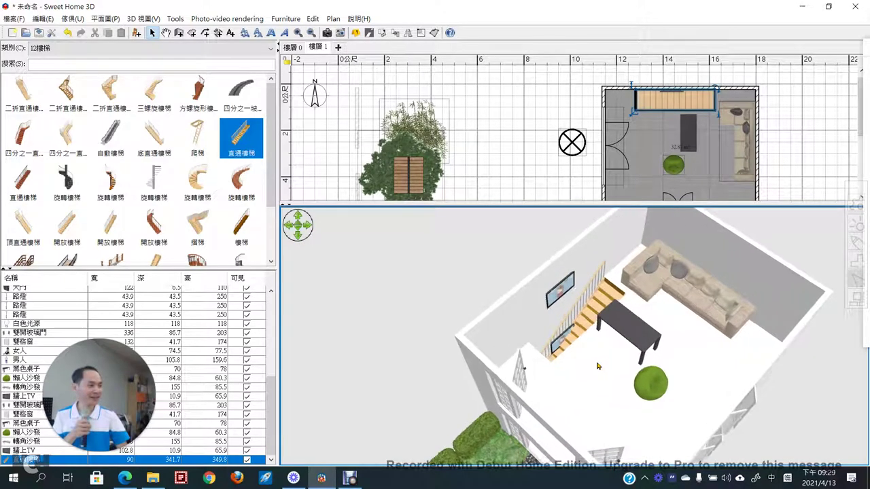
scroll(599, 363, up, 5)
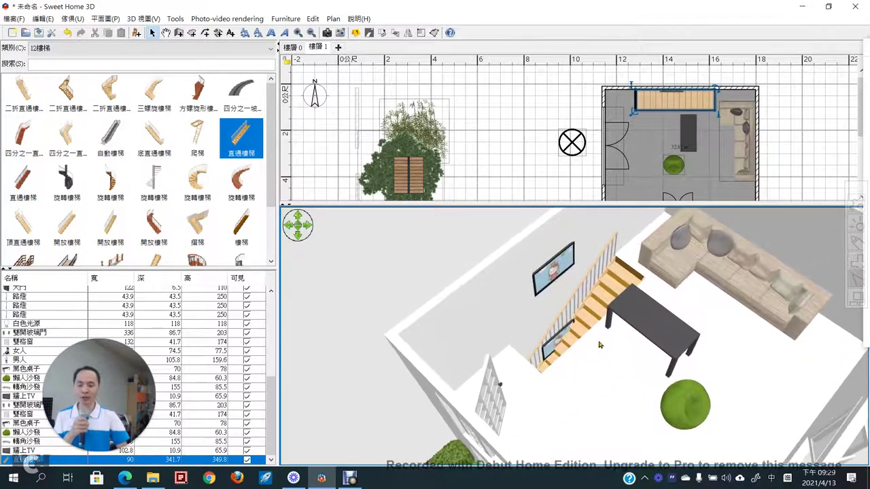
scroll(581, 370, down, 5)
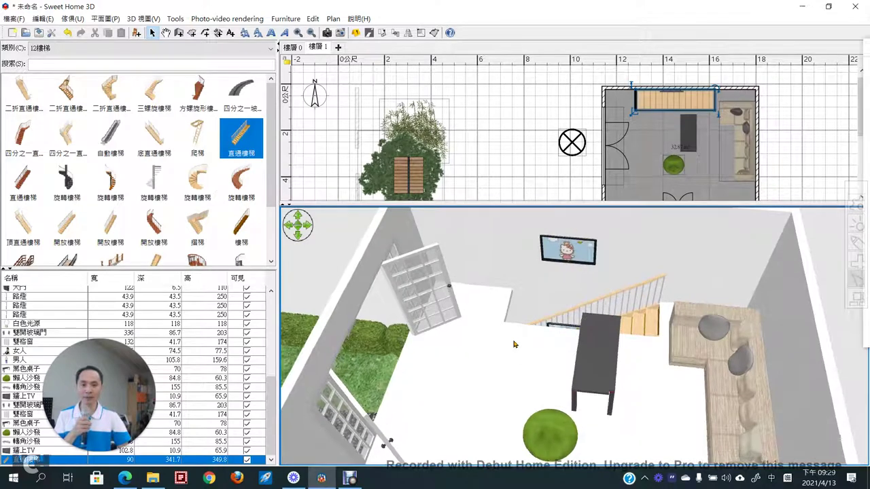
scroll(572, 354, up, 5)
drag(573, 354, 535, 356)
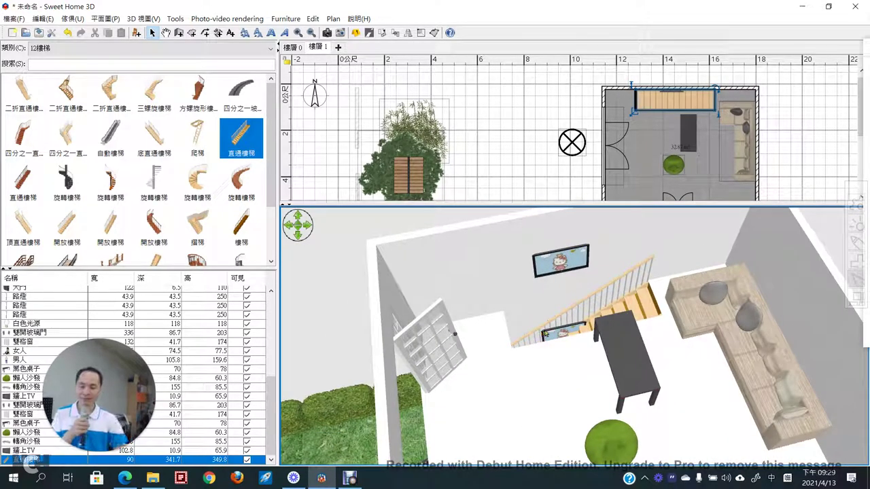
- Mirror the straight staircase on 樓層 0 so its railing faces the room, using the 鏡像 option
click(291, 47)
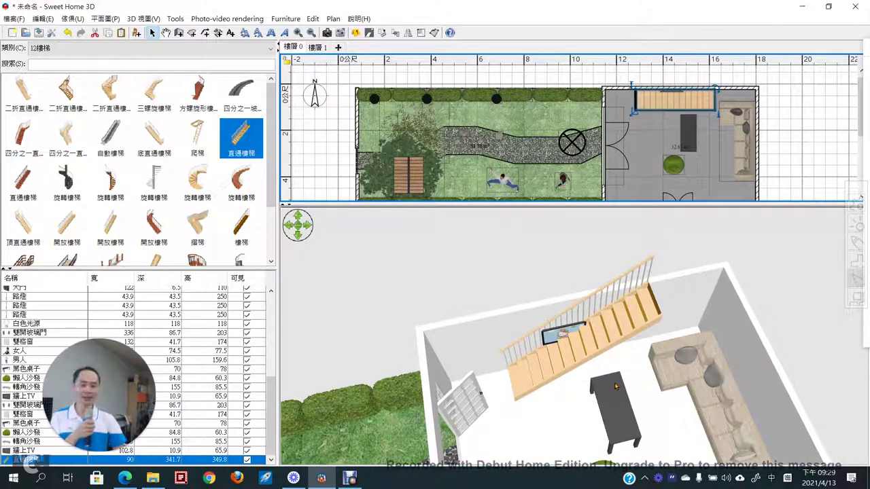
double_click(669, 95)
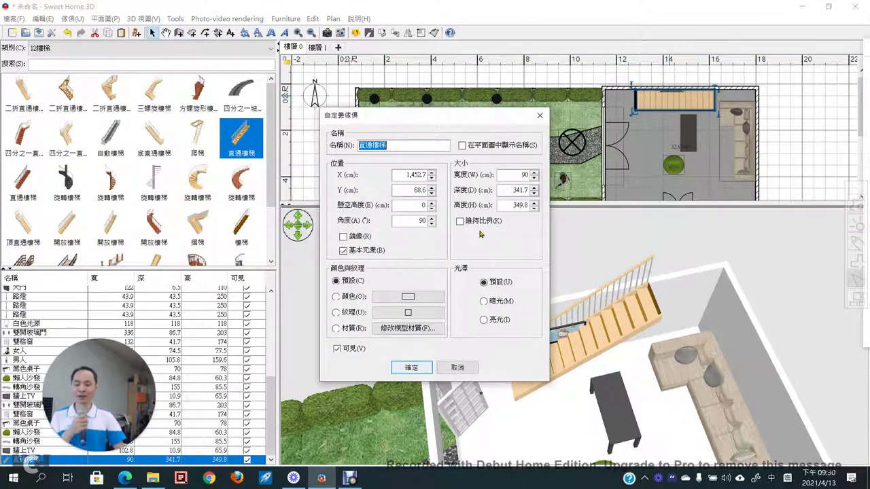
click(539, 116)
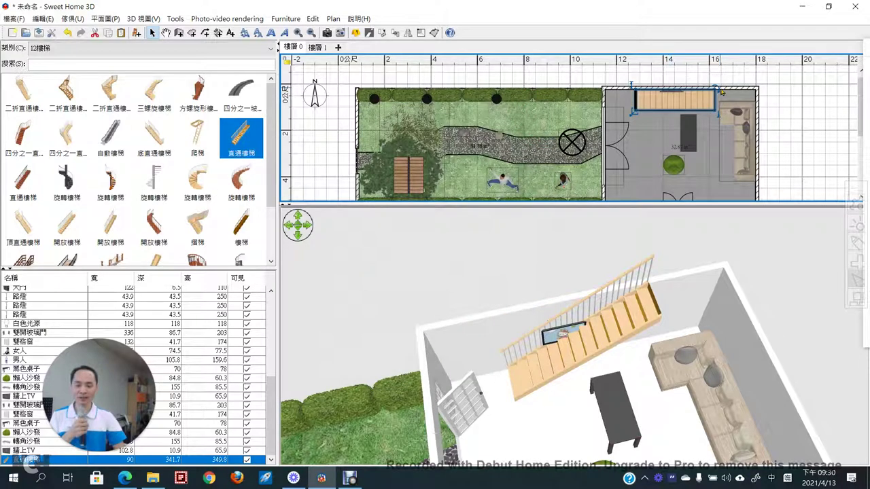
mouse_move(721, 91)
mouse_down()
mouse_move(717, 125)
mouse_move(663, 140)
mouse_move(624, 123)
mouse_move(719, 115)
mouse_move(732, 85)
mouse_up()
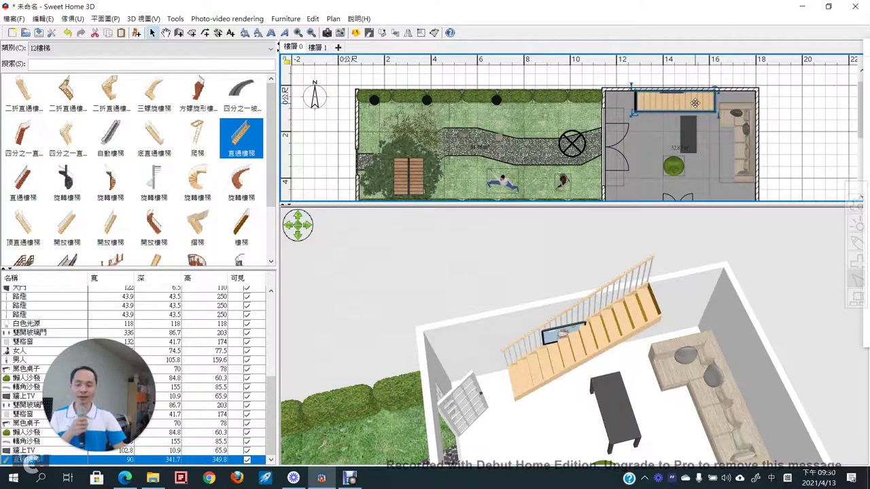
double_click(689, 101)
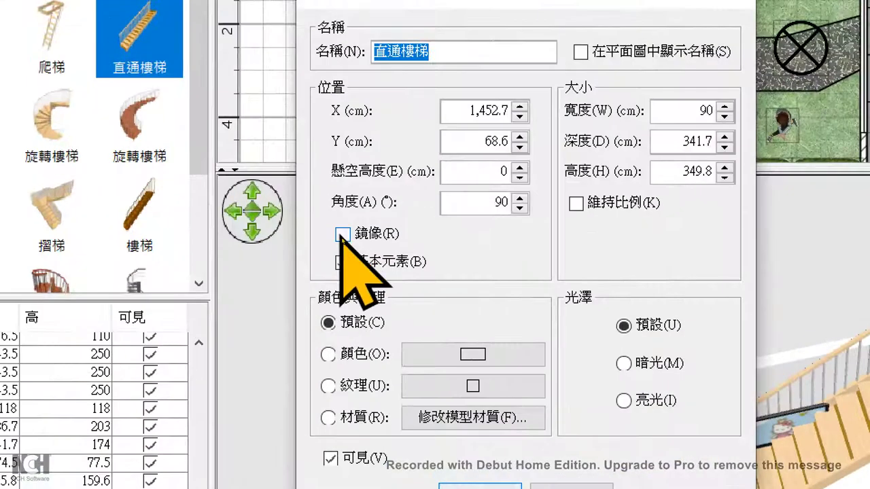
click(343, 236)
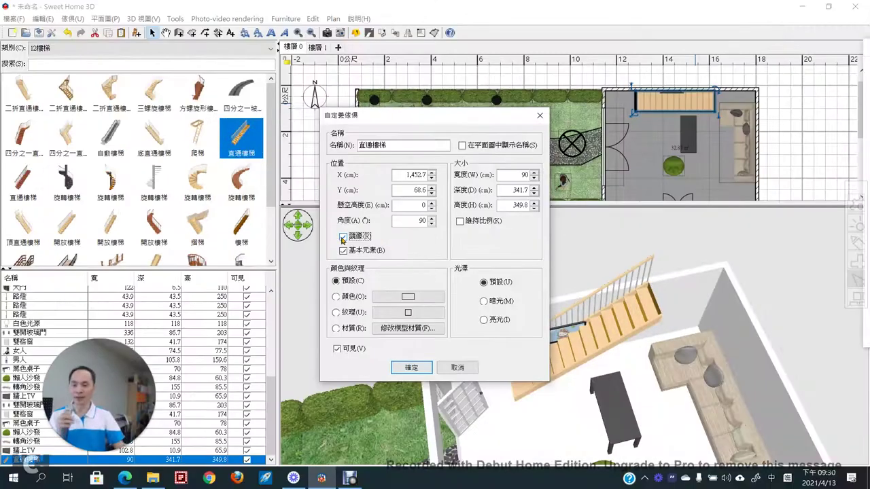
click(405, 368)
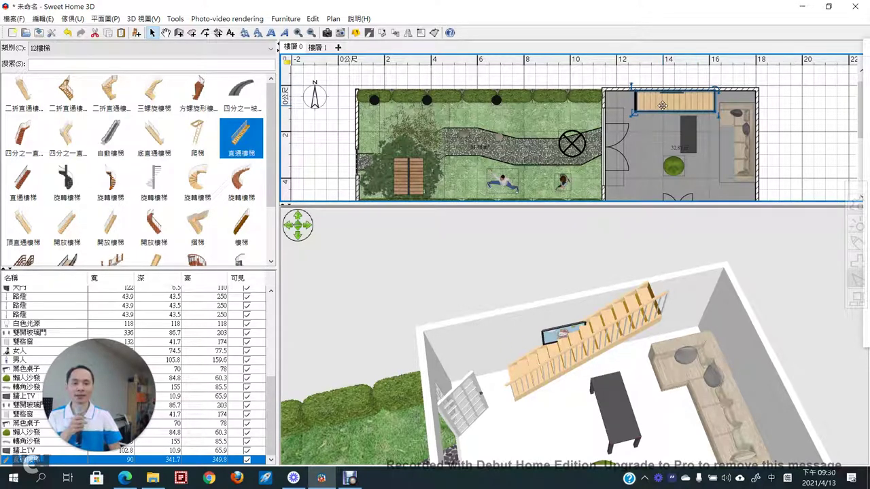
- Draw three connected 14 cm thick walls on 樓層 1, enclosing a balcony about 178 by 522 cm outside the garden-facing glass doors
click(317, 46)
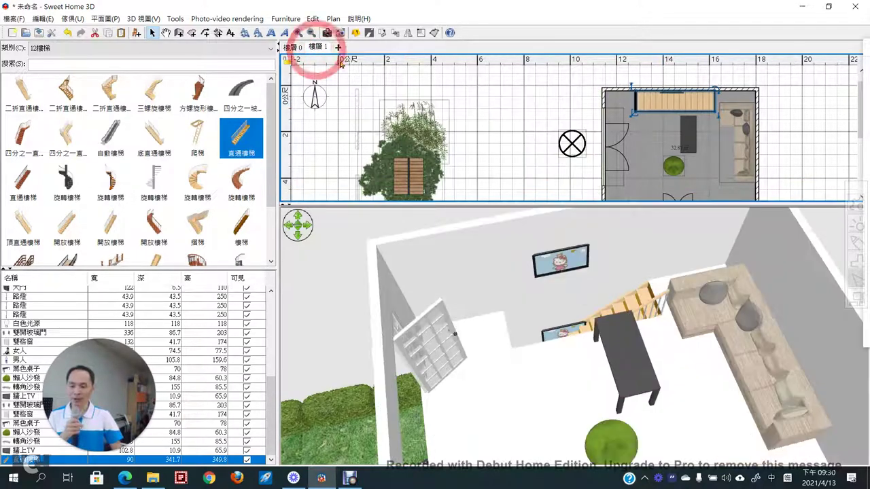
drag(570, 299, 615, 274)
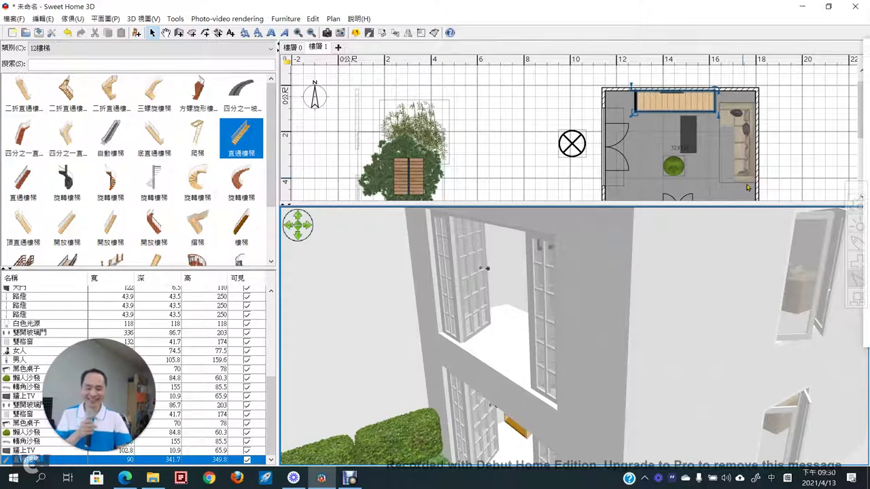
drag(775, 204, 776, 230)
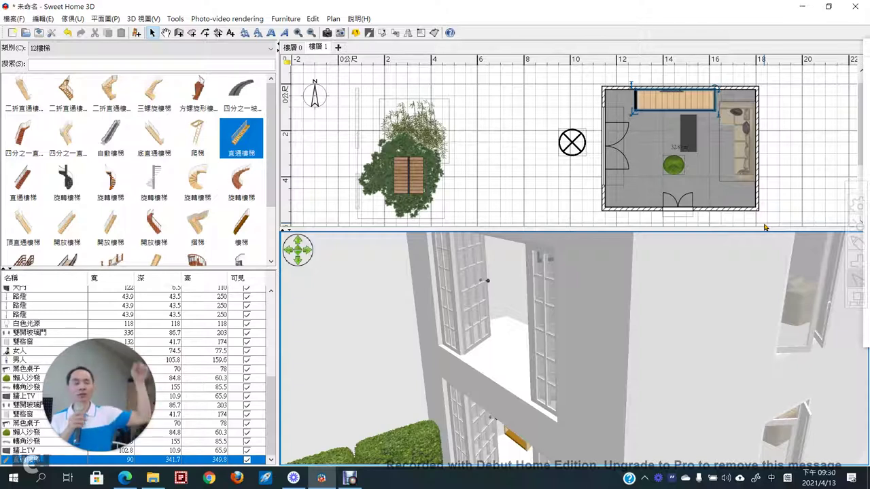
click(180, 33)
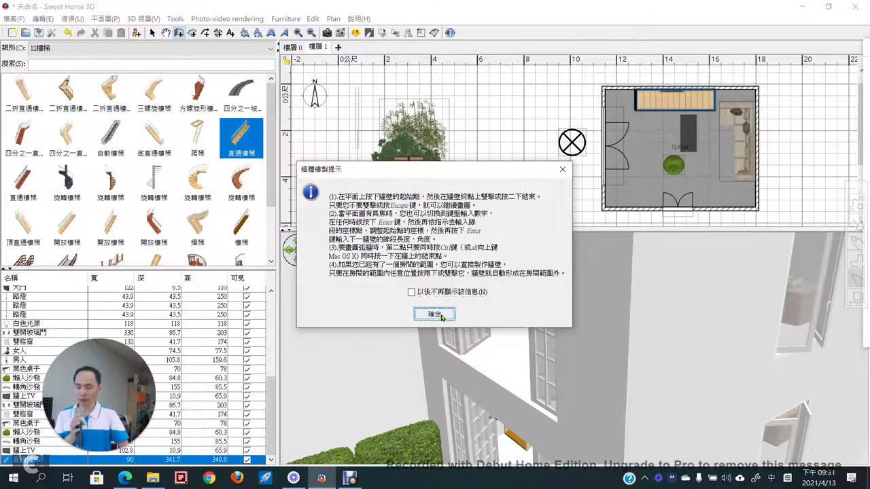
click(441, 314)
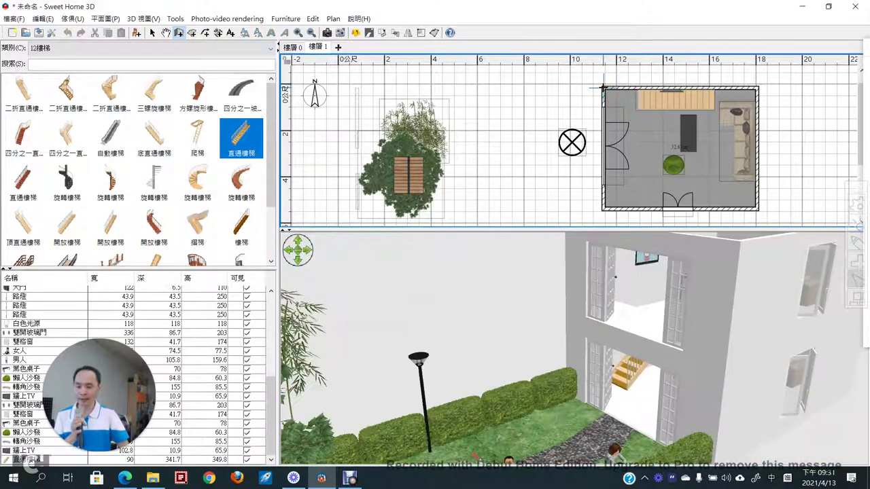
click(602, 88)
click(562, 88)
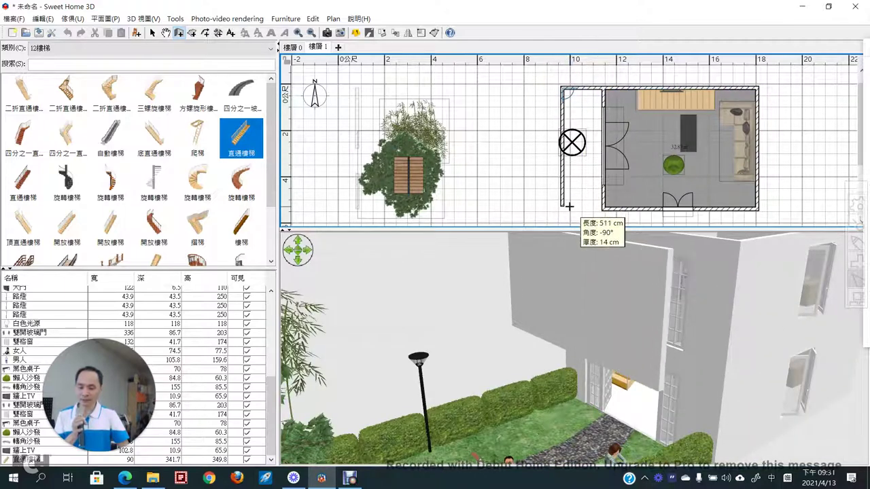
click(566, 207)
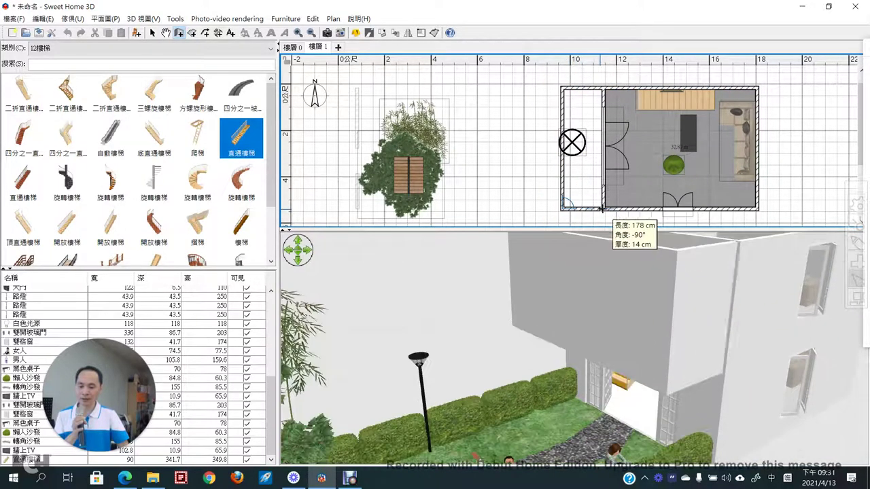
double_click(603, 207)
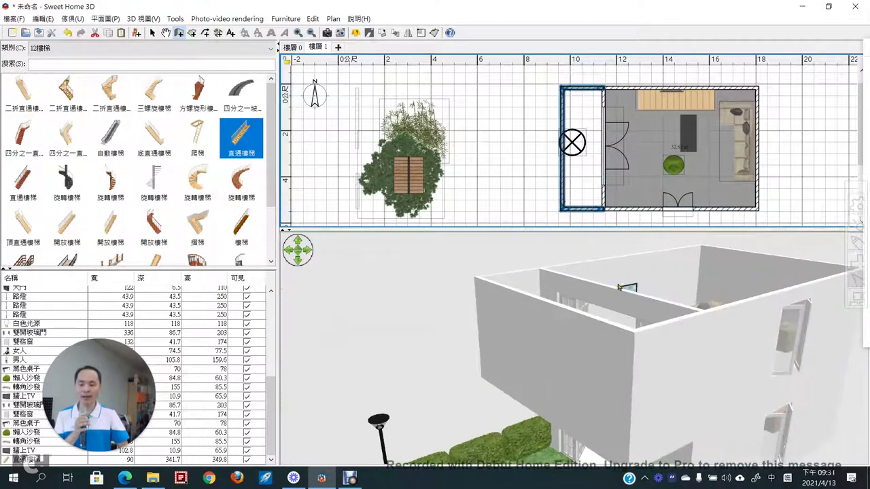
- Set the height of the balcony's 178 cm side wall on the staircase side to 120 cm
scroll(538, 412, up, 5)
drag(537, 412, 557, 394)
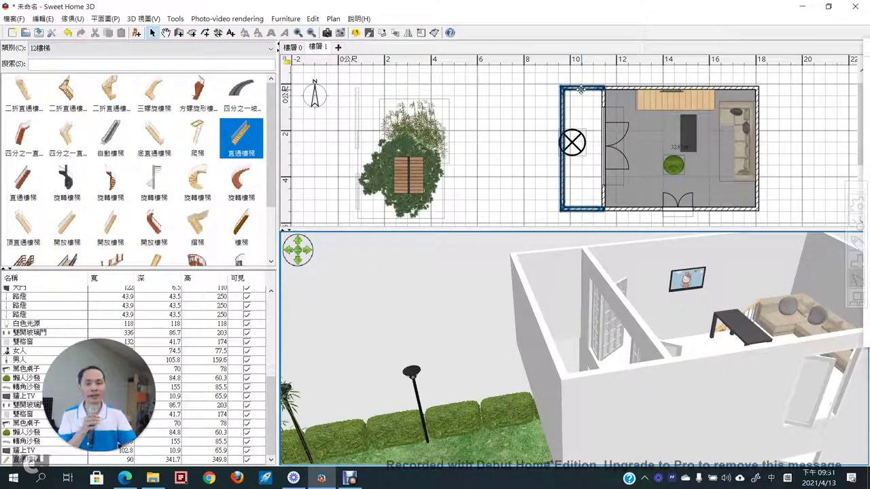
double_click(581, 89)
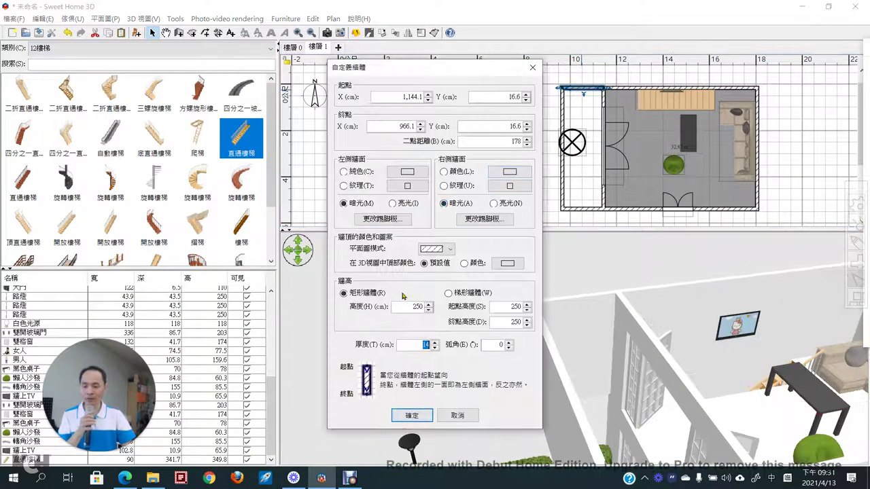
click(404, 307)
click(438, 306)
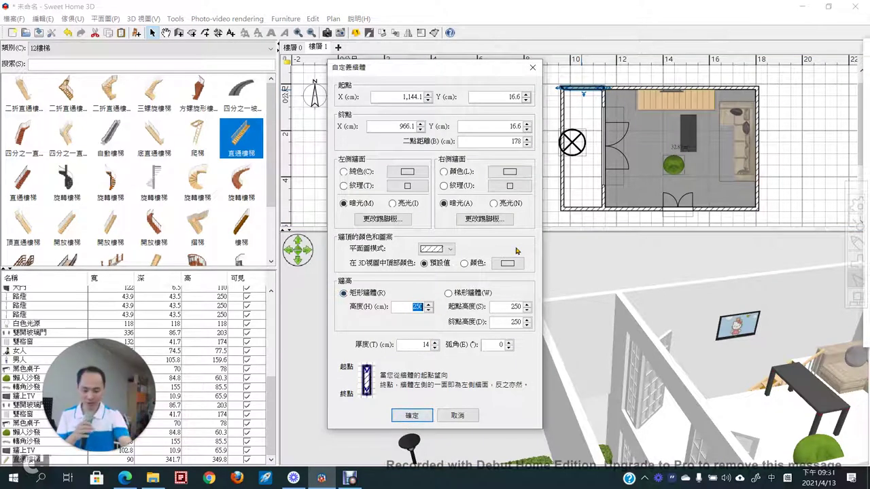
text(120)
key(Return)
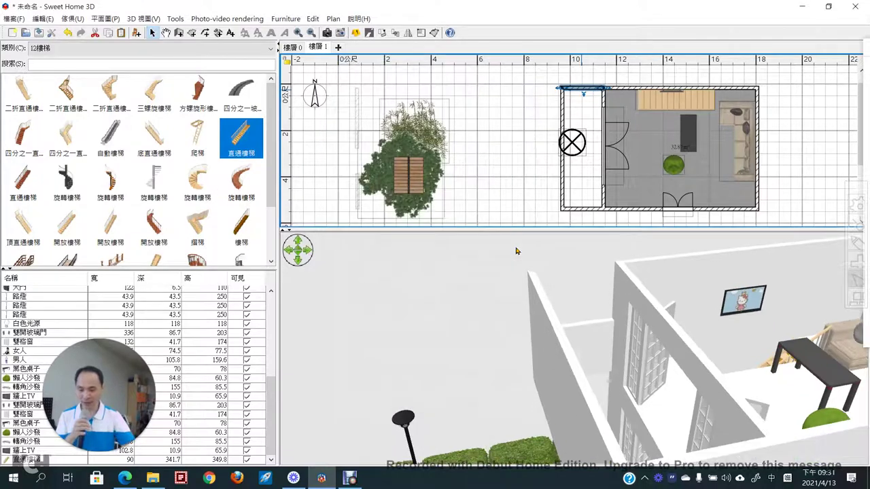
- Set the height of the balcony's long front wall to 120 cm
double_click(565, 174)
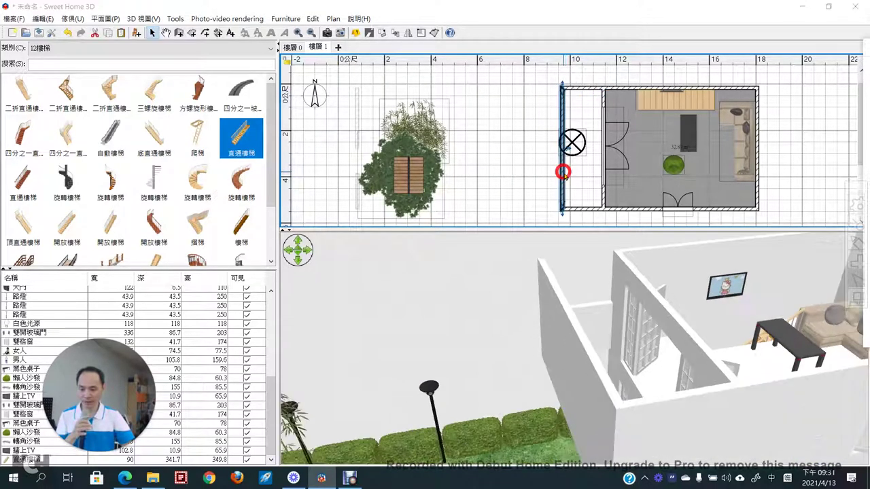
double_click(417, 307)
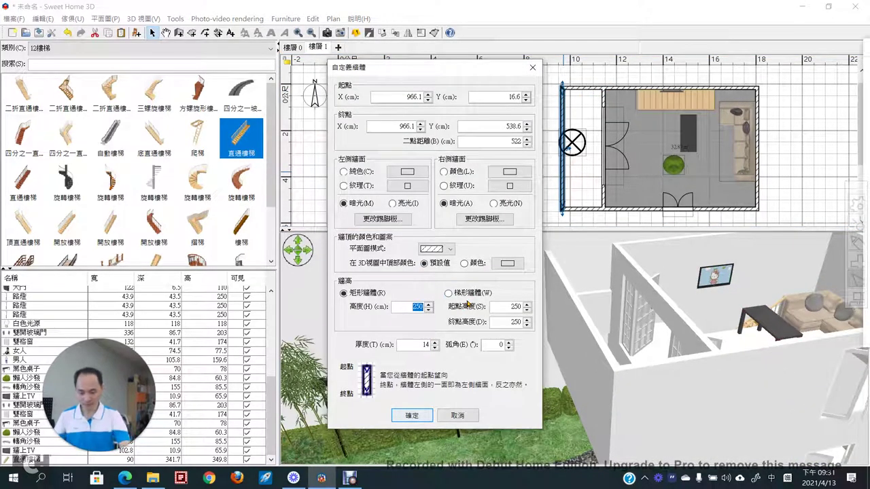
text(120)
key(Return)
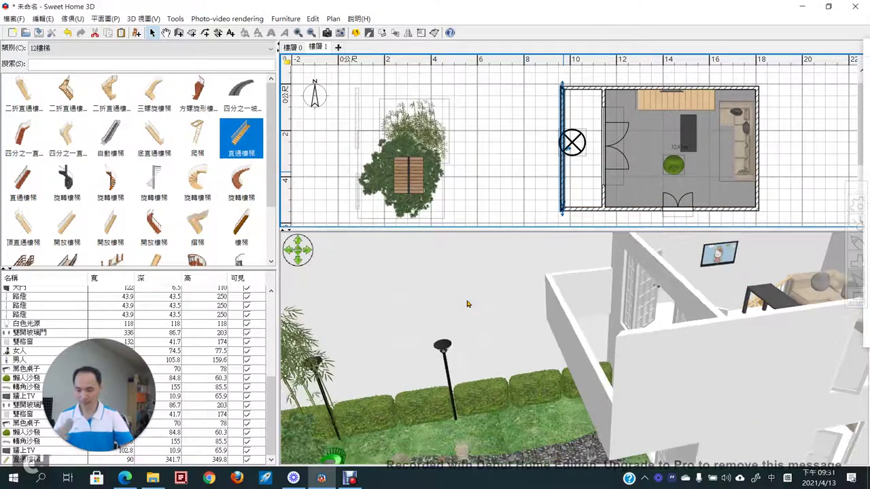
- Set the height of the balcony's remaining 178 cm side wall, opposite the staircase side, to 120 cm
double_click(575, 208)
double_click(417, 307)
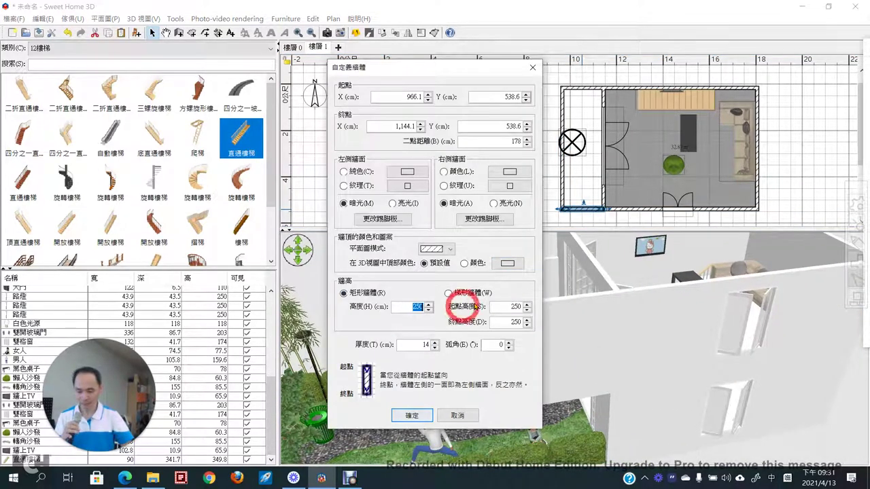
text(120)
key(Return)
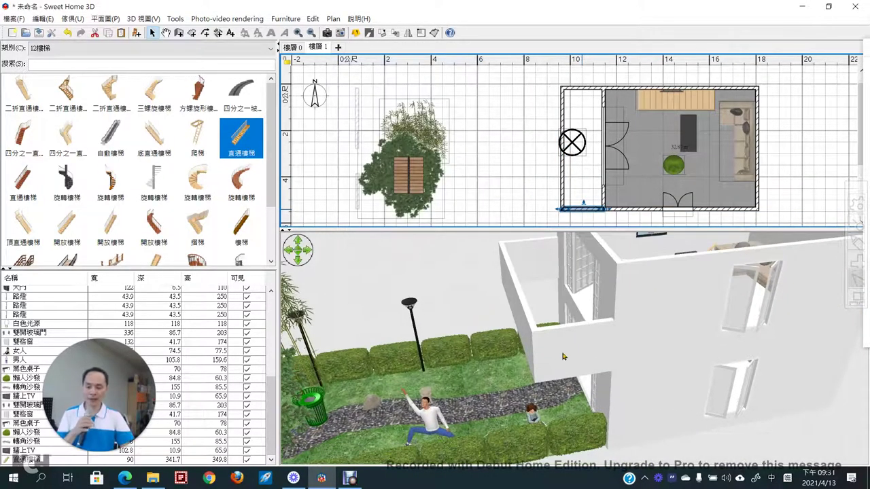
drag(475, 306, 554, 239)
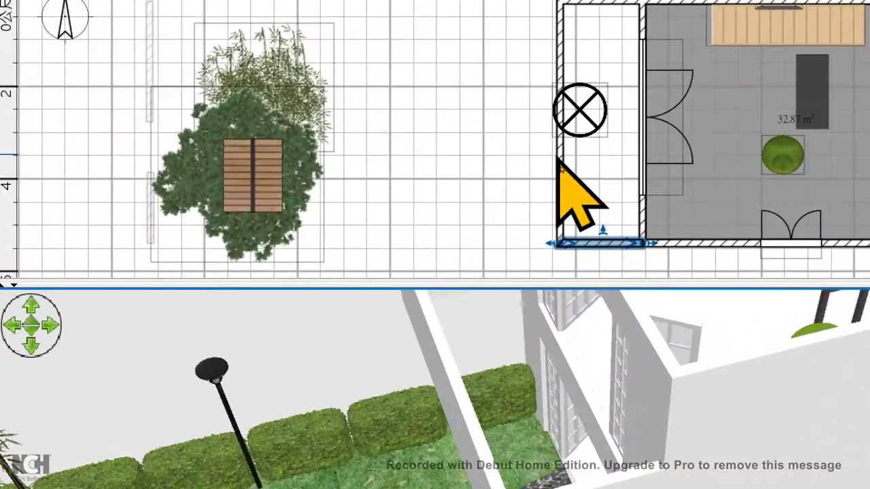
- Move the round light source off the balcony's front wall into the garden, and bow that wall outwards by about 48°
click(559, 156)
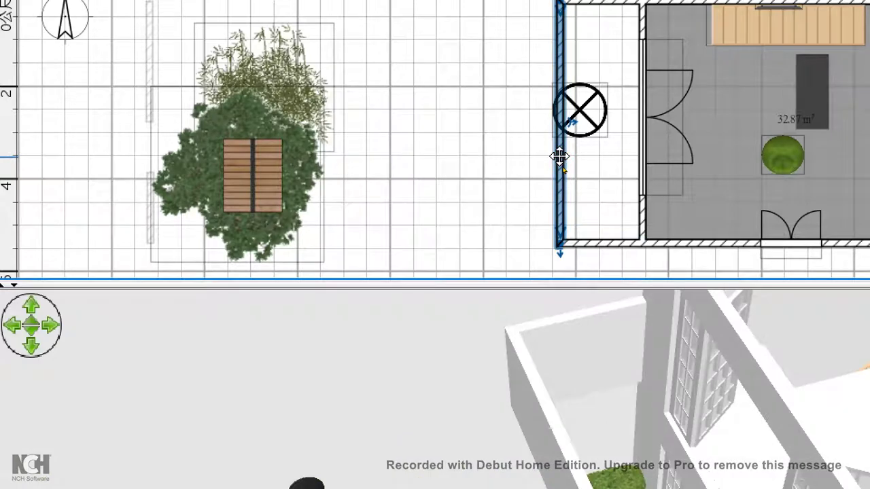
drag(574, 107, 412, 122)
click(560, 116)
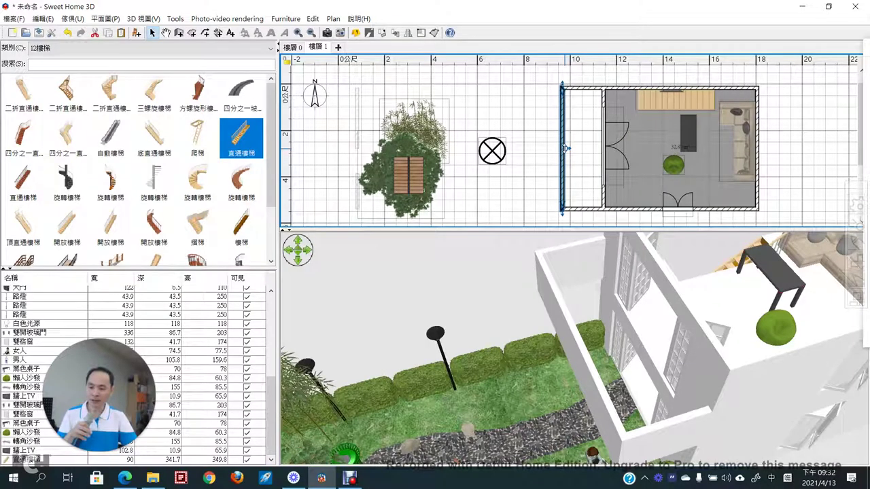
mouse_move(565, 149)
mouse_down()
mouse_move(530, 155)
mouse_move(577, 156)
mouse_move(552, 157)
mouse_up()
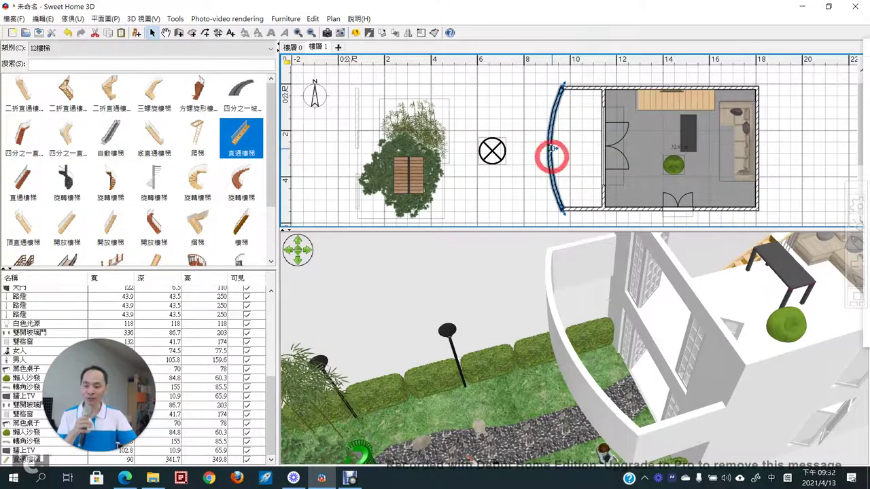
- Try to curve the balcony's short side wall on the staircase side
click(576, 87)
mouse_move(583, 95)
mouse_down()
mouse_move(582, 80)
mouse_move(582, 89)
mouse_up()
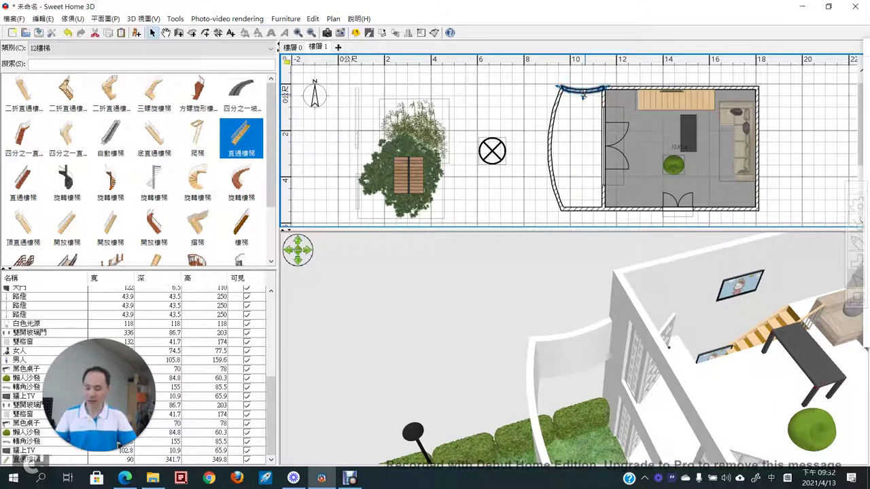
click(552, 163)
click(583, 209)
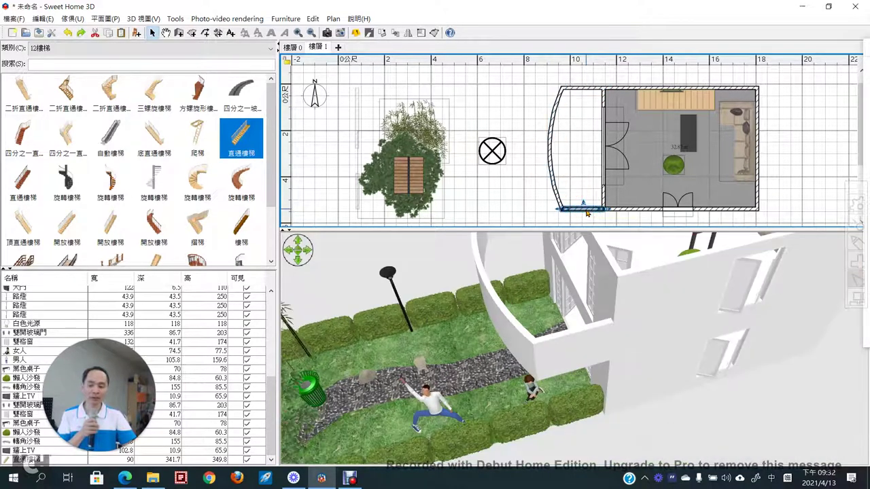
- Set the arc angle of the balcony's curved front wall to -45°
click(550, 155)
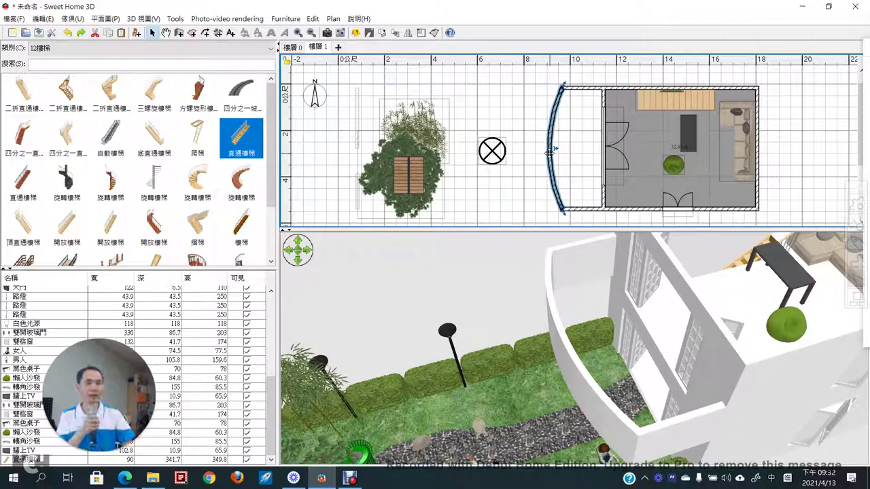
double_click(550, 154)
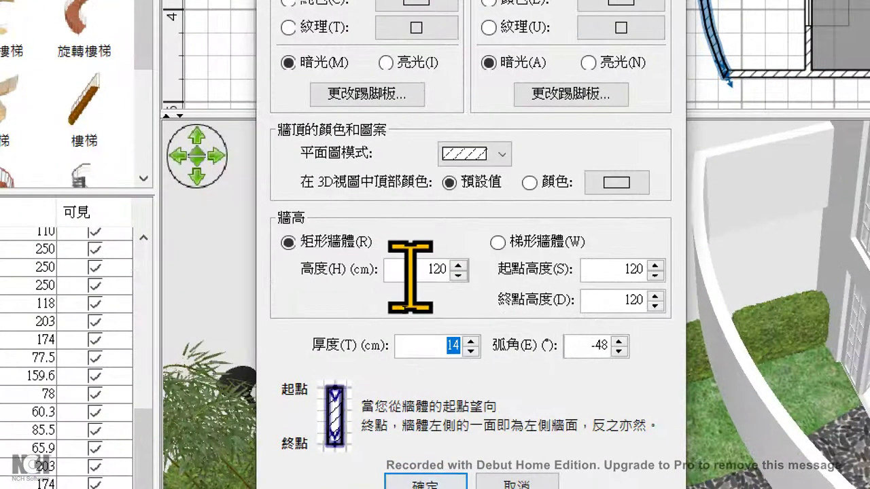
double_click(449, 269)
double_click(577, 346)
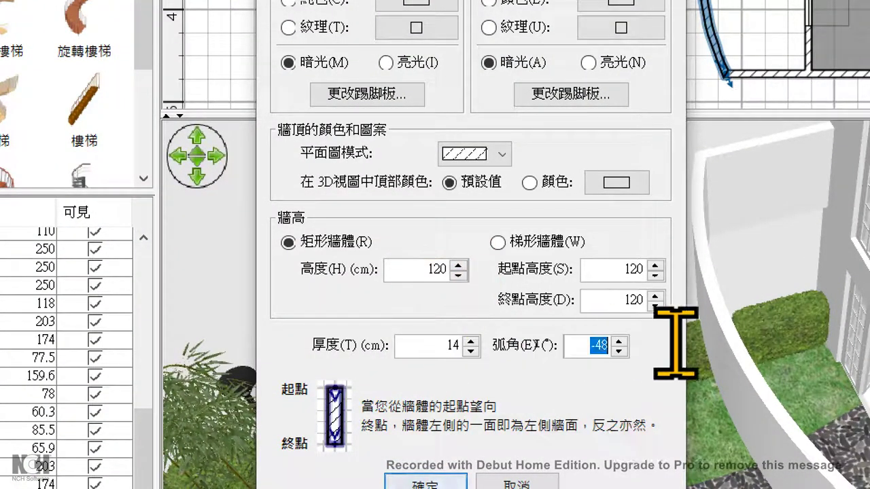
click(676, 343)
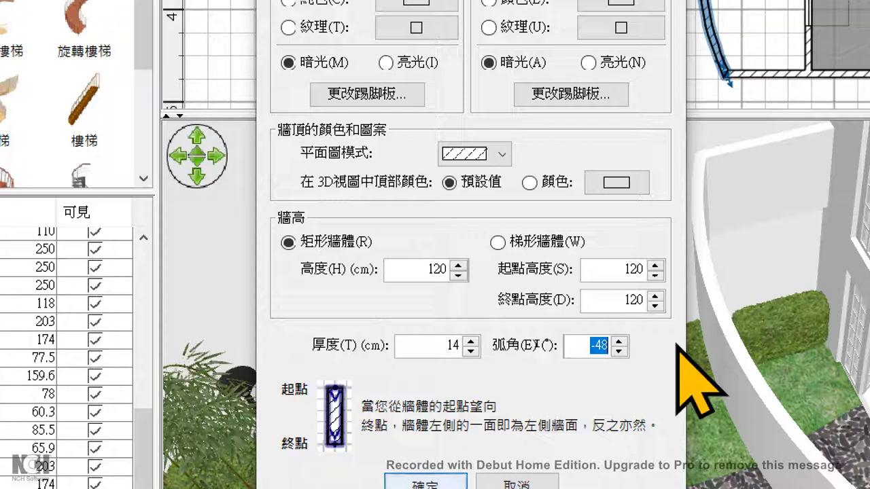
text(-45)
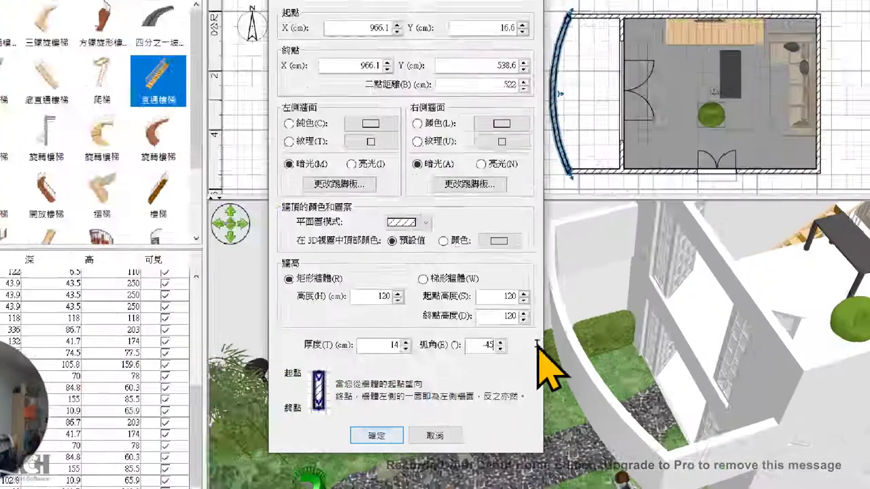
key(Return)
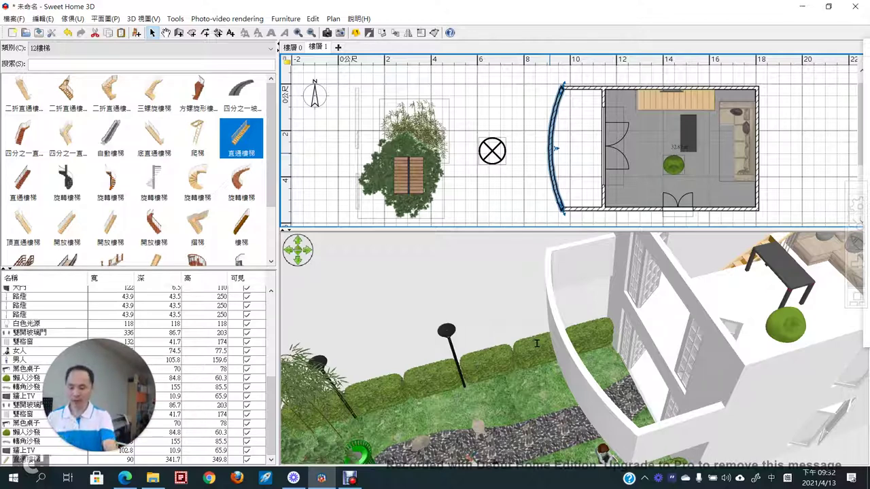
mouse_move(548, 92)
mouse_down()
mouse_move(594, 68)
mouse_move(613, 77)
mouse_move(619, 126)
mouse_move(608, 217)
mouse_move(548, 233)
mouse_move(510, 193)
mouse_move(533, 87)
mouse_move(572, 77)
mouse_up()
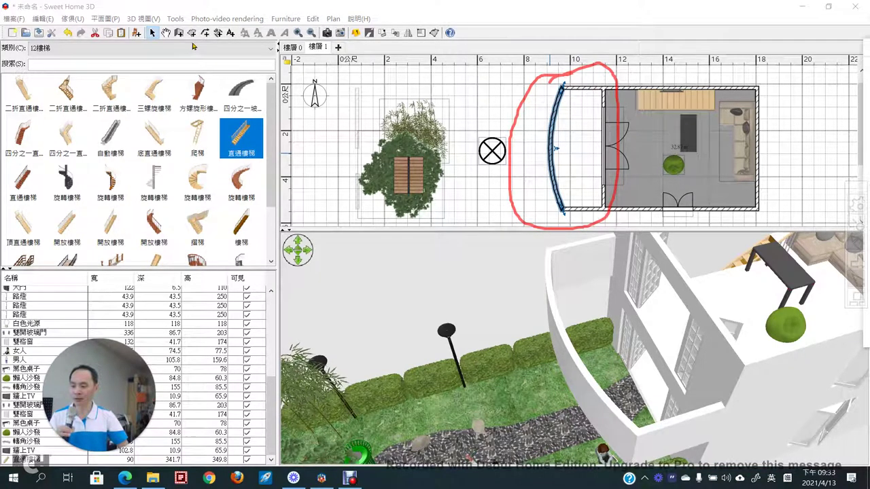
key(Escape)
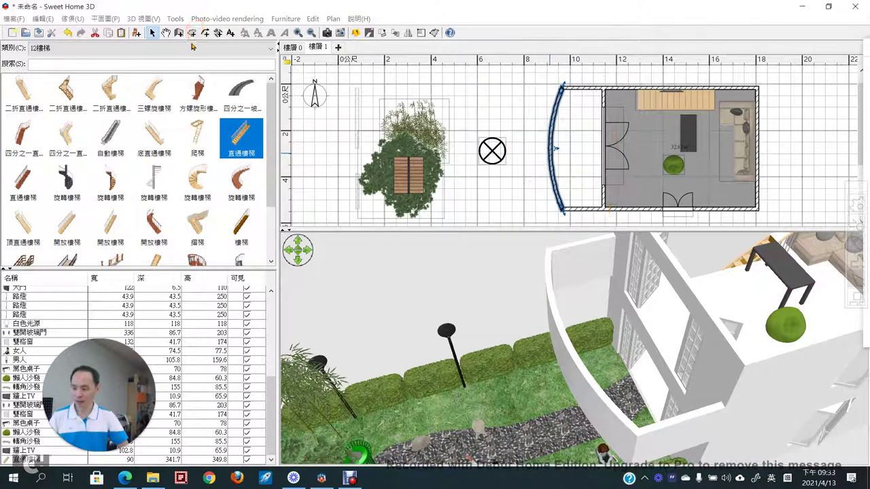
- Create a room floor filling the closed balcony area between the curved front wall and the glass doors
click(193, 33)
click(435, 299)
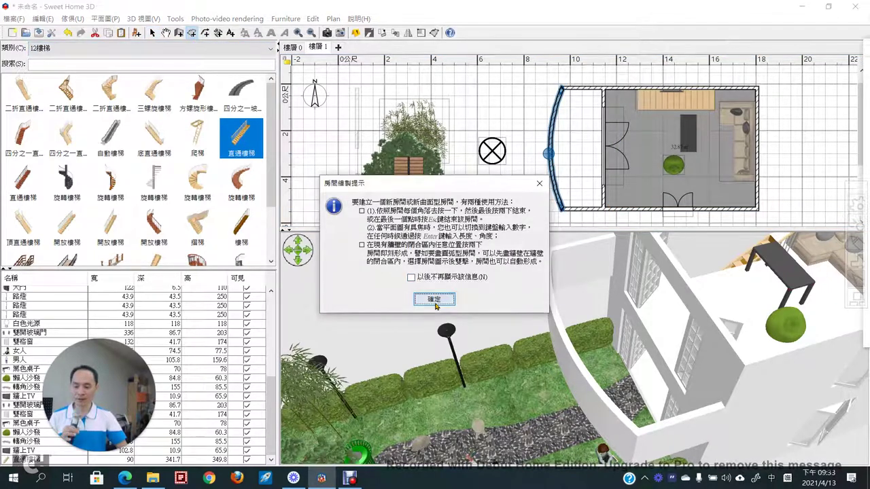
double_click(575, 161)
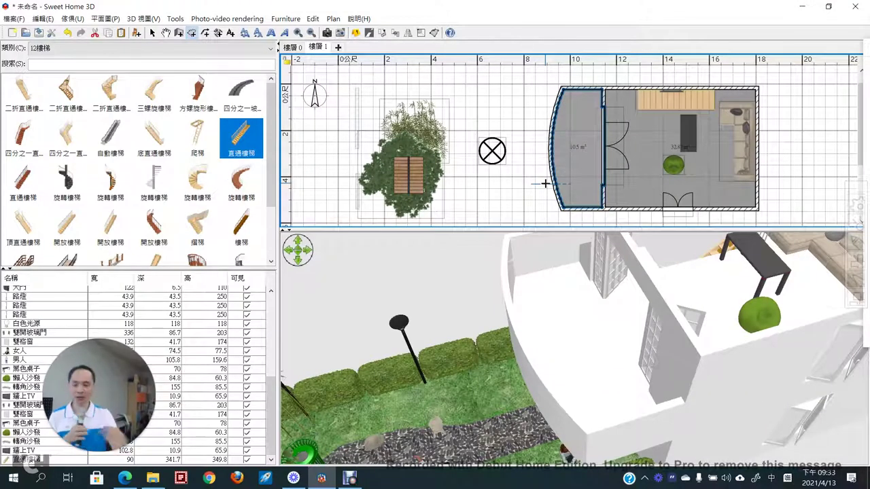
click(152, 33)
drag(490, 372, 474, 331)
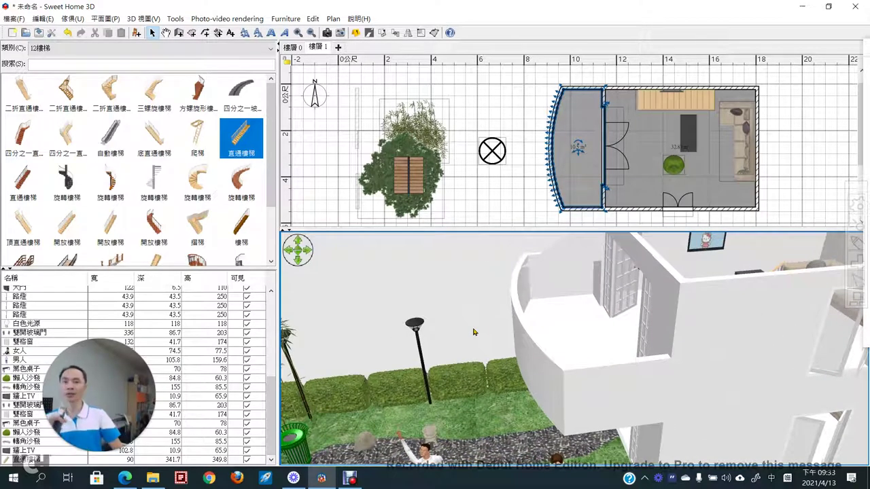
click(473, 330)
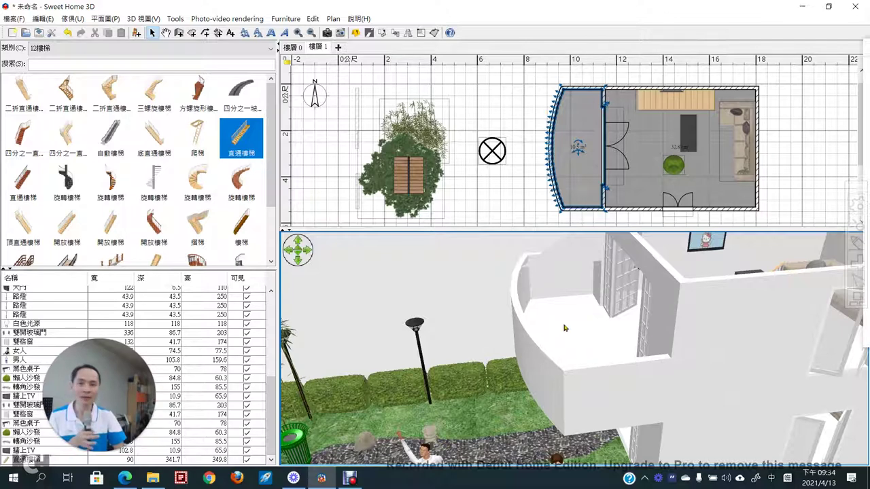
drag(564, 328, 585, 314)
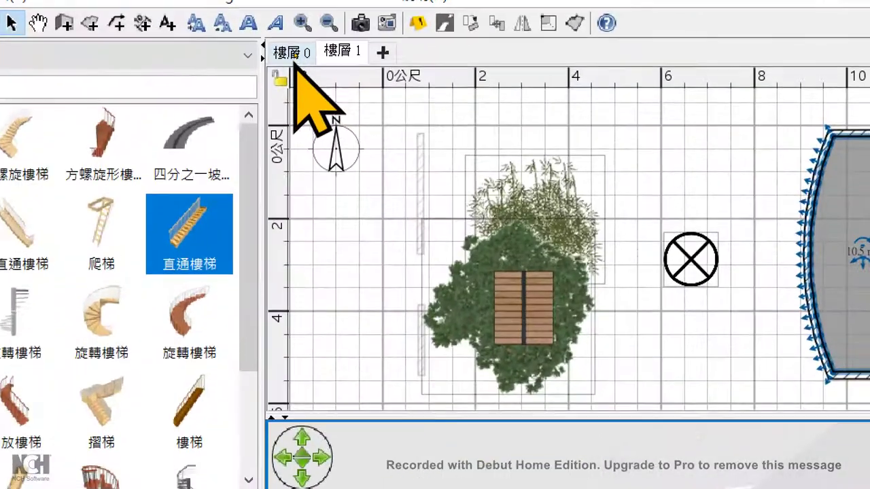
- Add a new level after 樓層 1 and set its elevation to -250 cm
click(321, 53)
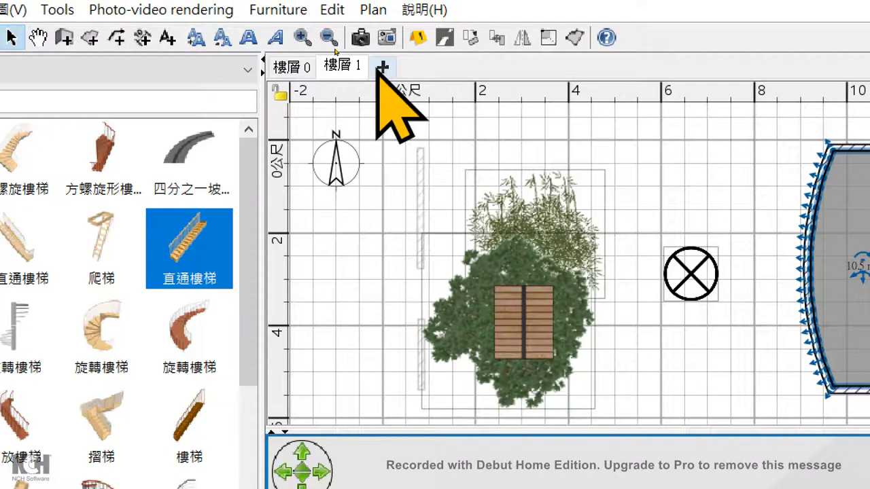
click(380, 68)
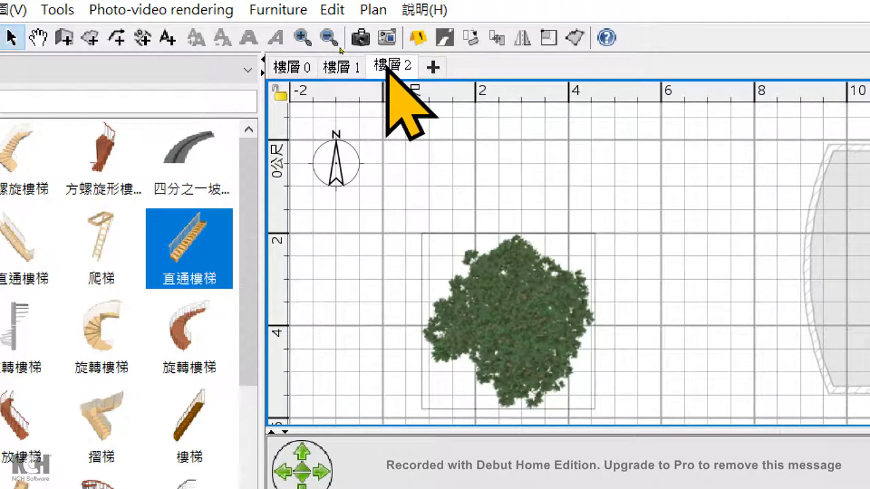
double_click(389, 66)
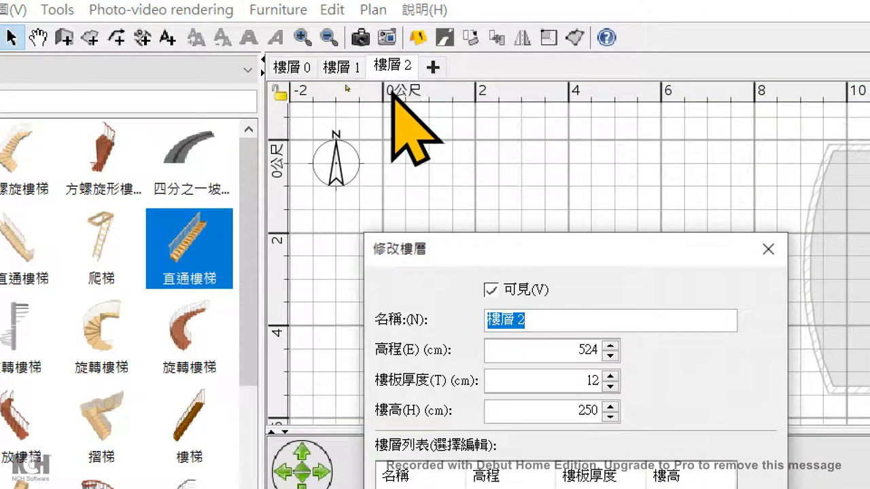
drag(447, 246, 333, 33)
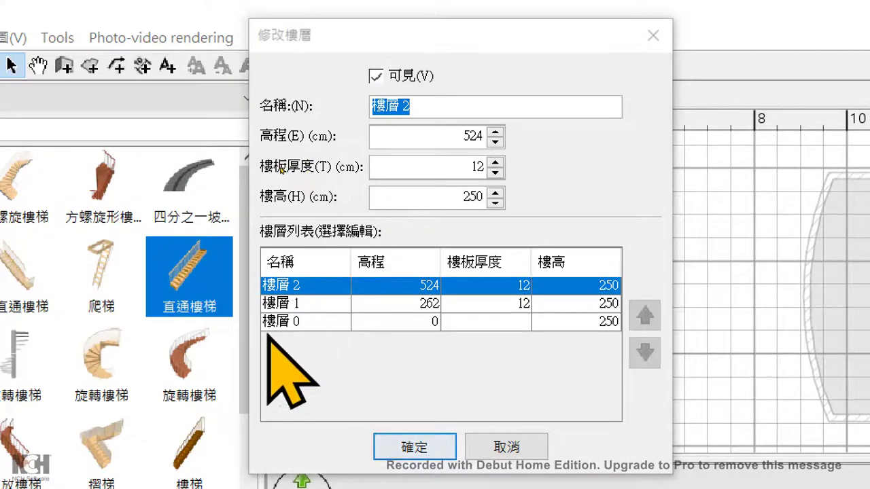
drag(254, 330, 310, 333)
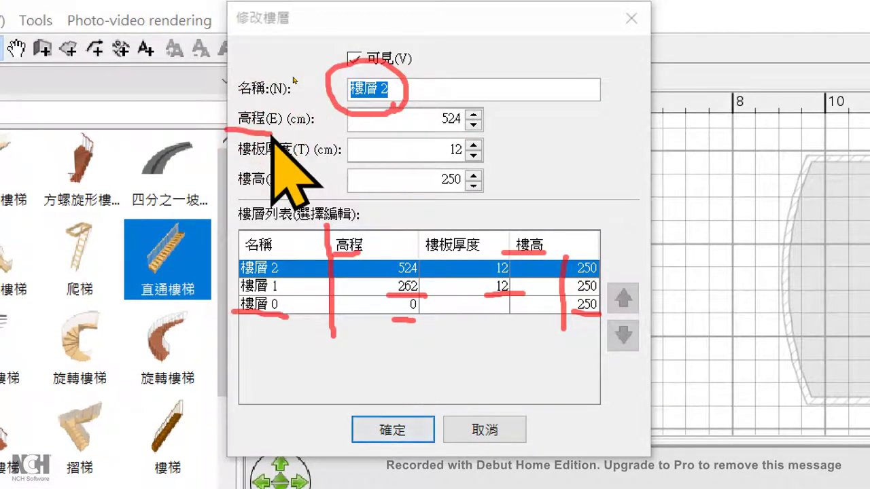
key(Tab)
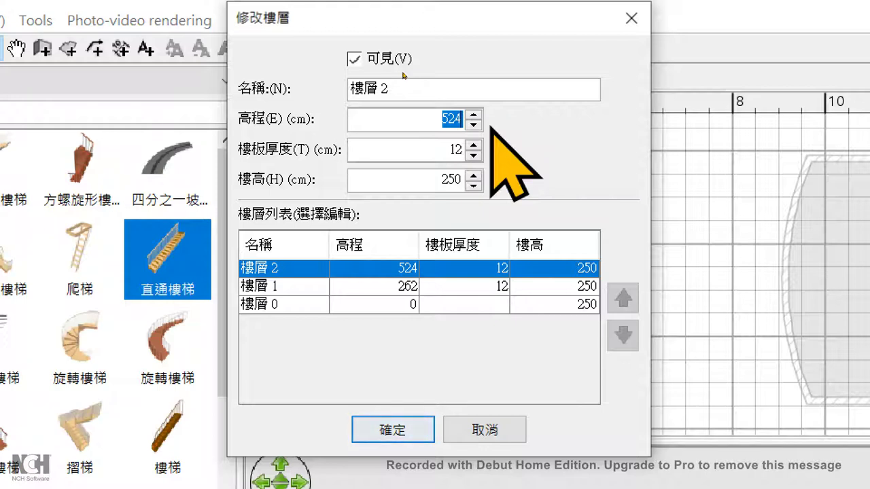
text(-250)
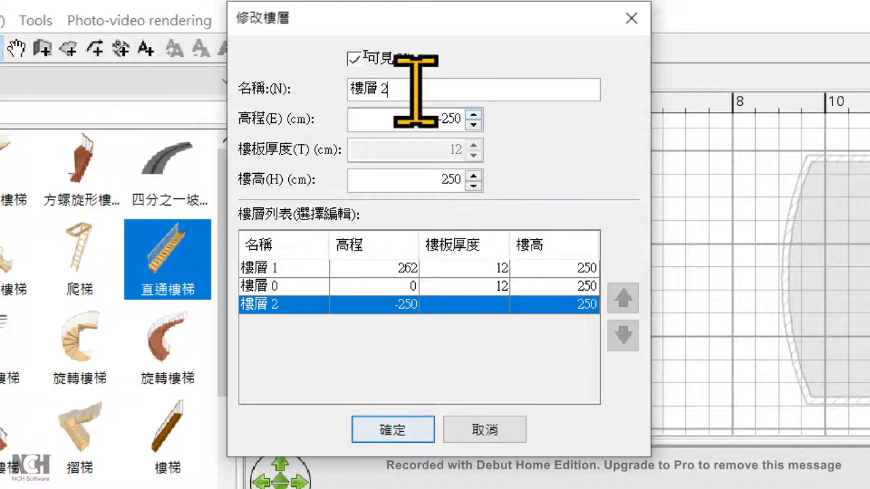
- Rename the new level at -250 cm elevation as 地下室 and apply the level changes
drag(387, 90, 323, 57)
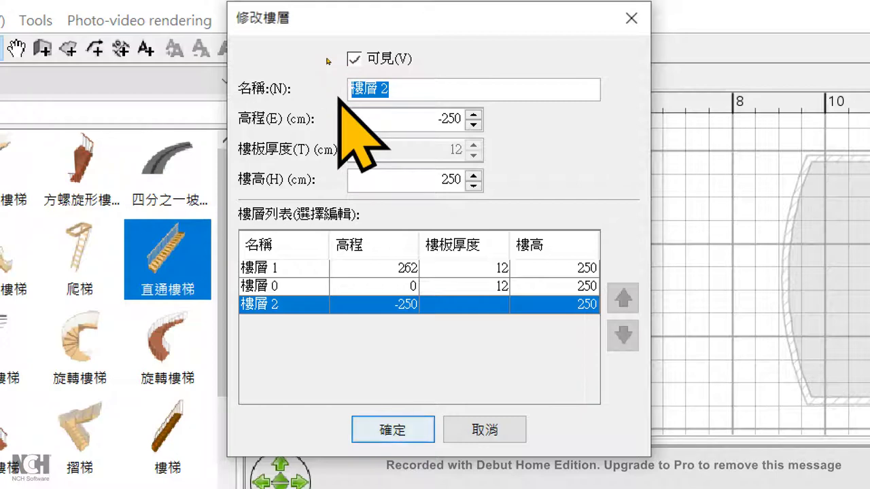
key(Tab)
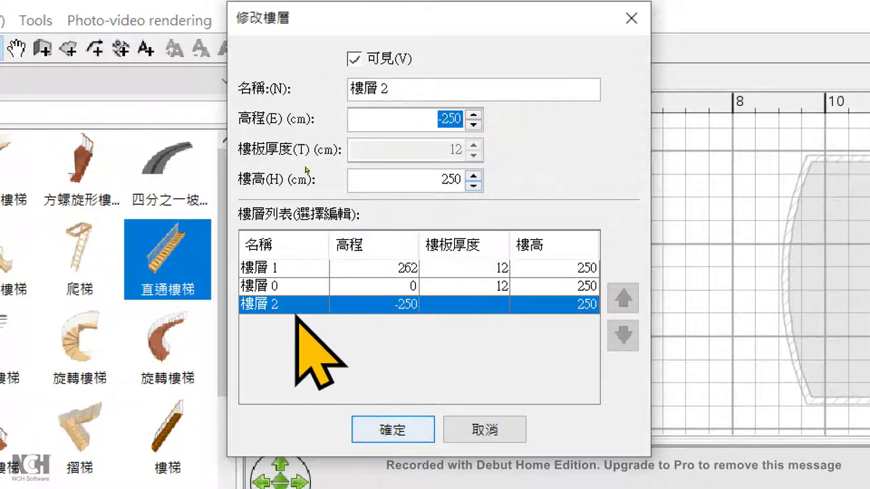
drag(417, 89, 352, 91)
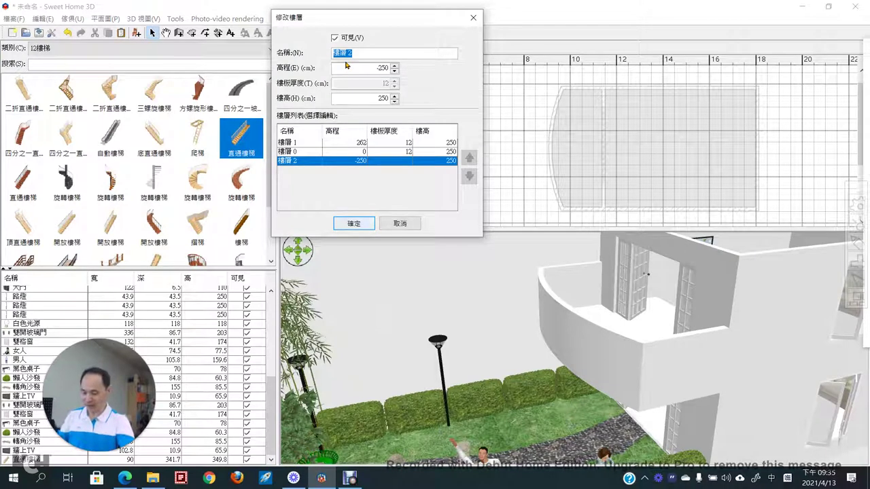
text(地下室下NF)
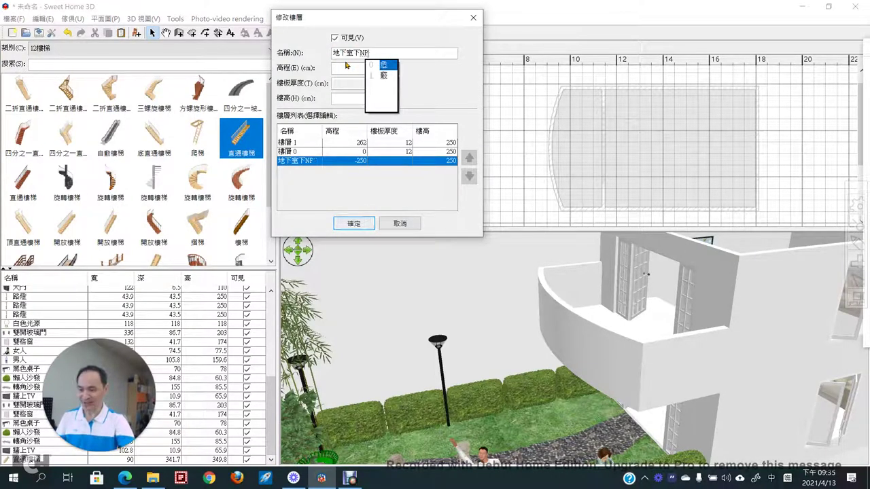
key(Return)
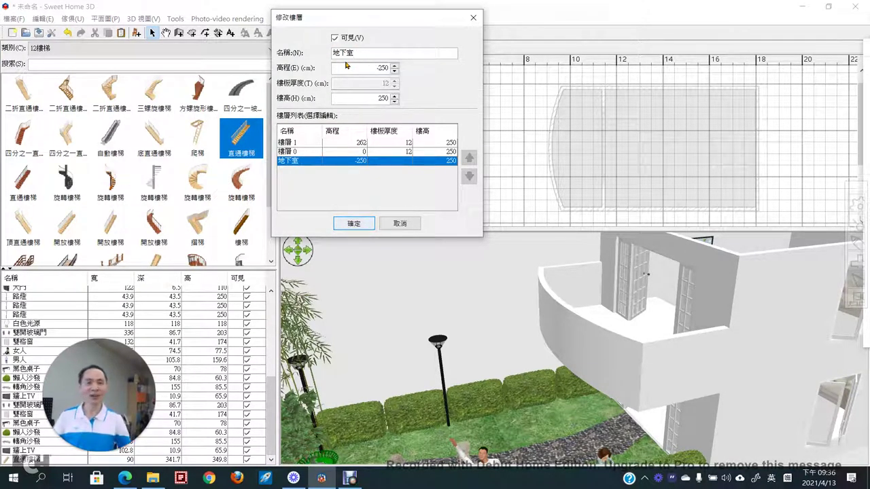
click(351, 225)
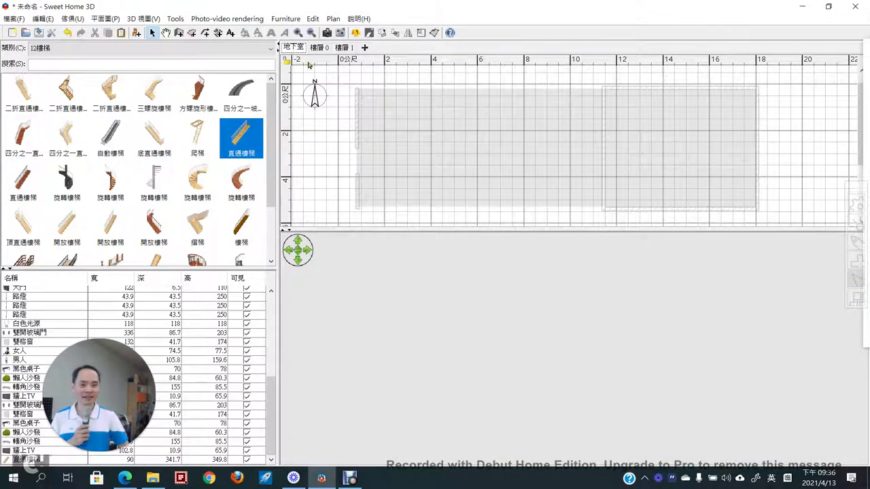
click(506, 405)
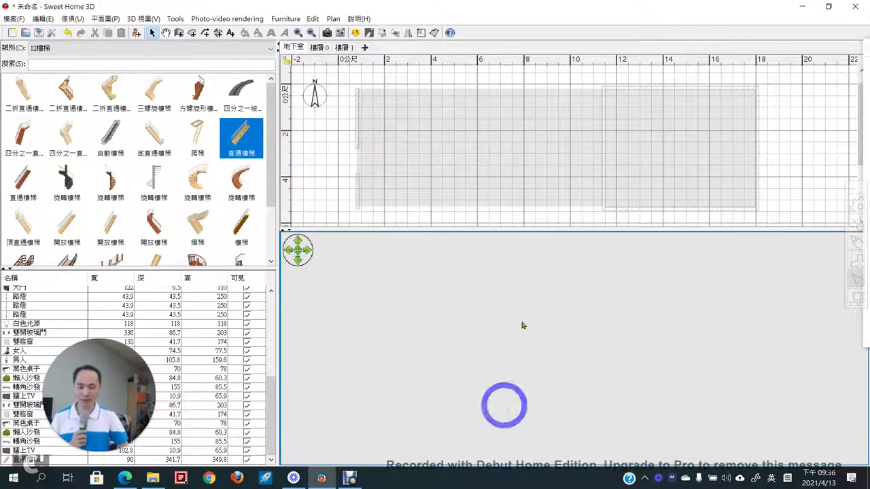
- Place the 游泳池 with the tan deck from the 9戶外 category on the 地下室 level, just south of the garden and house
click(319, 49)
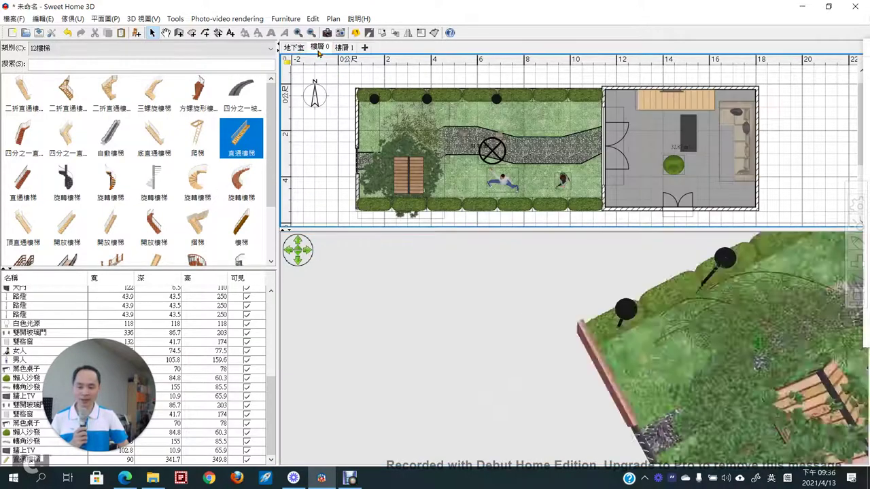
click(299, 48)
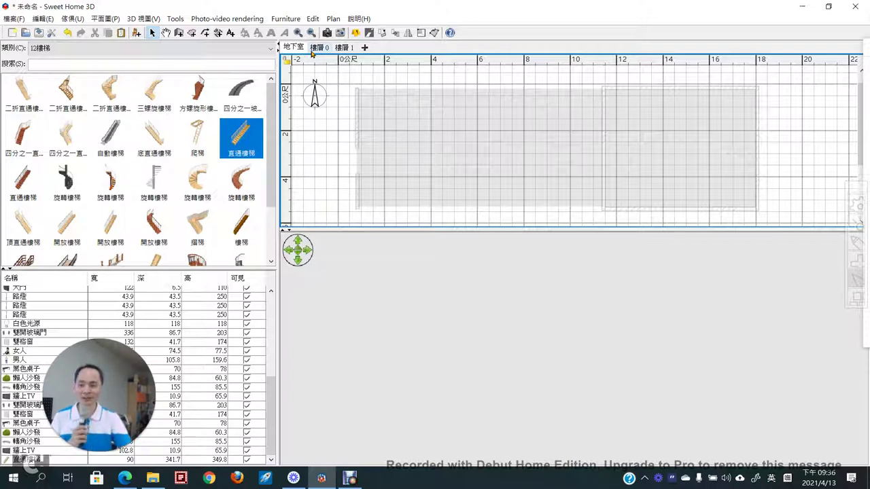
click(269, 49)
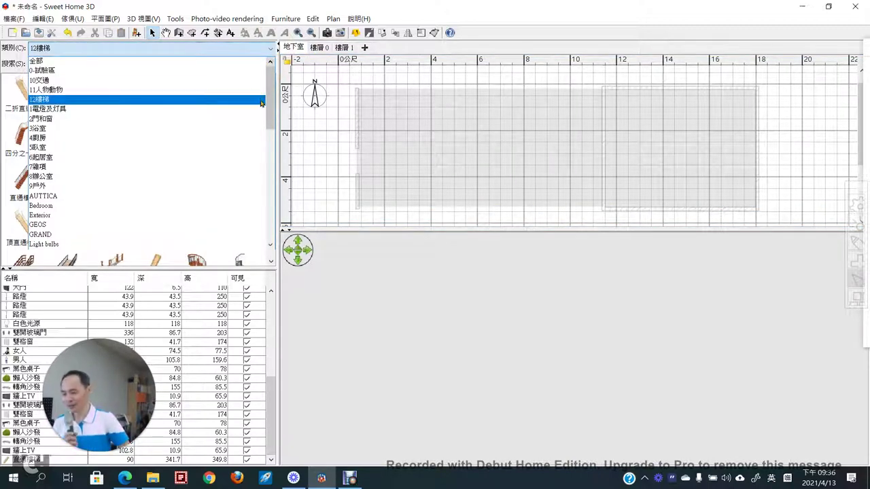
scroll(269, 133, down, 3)
scroll(270, 133, up, 2)
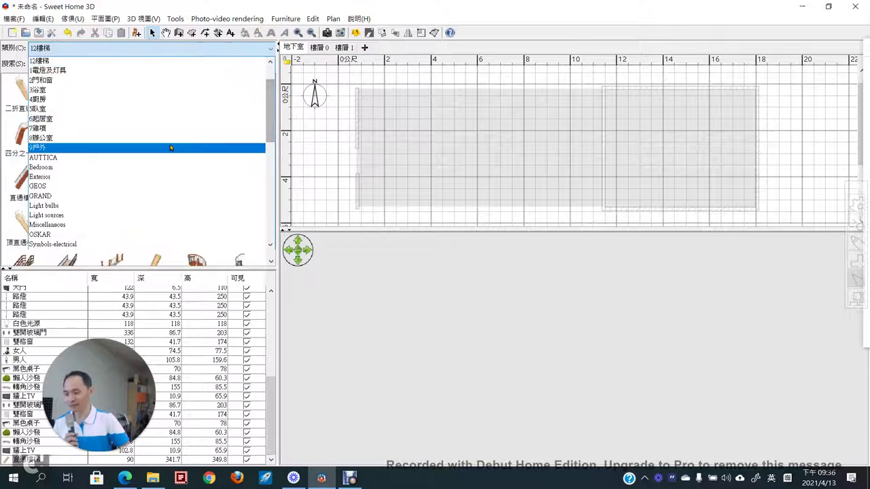
click(171, 147)
drag(269, 115, 265, 217)
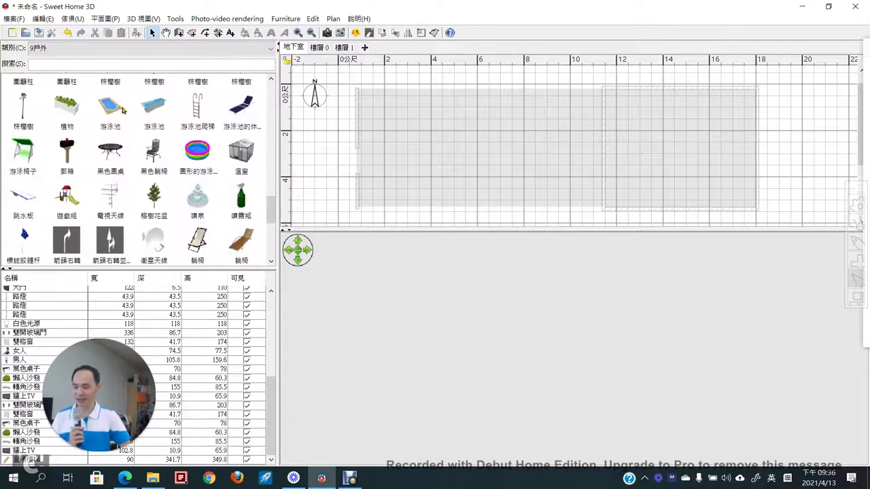
click(151, 111)
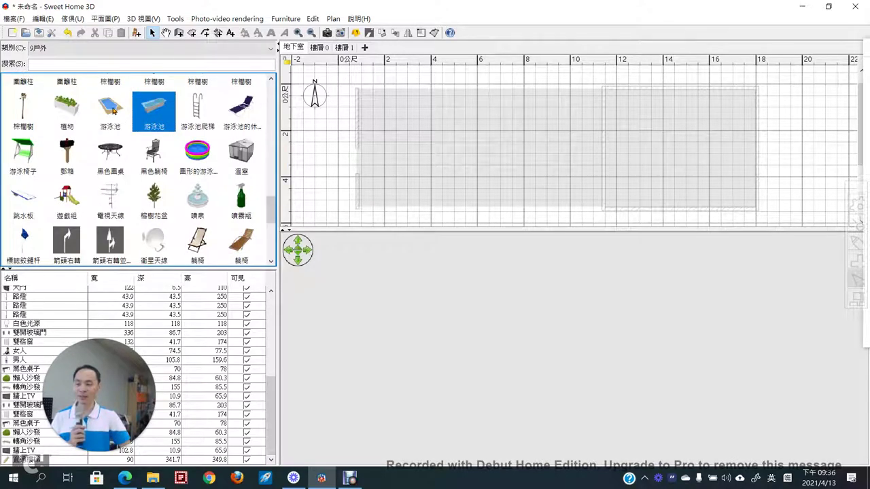
click(110, 110)
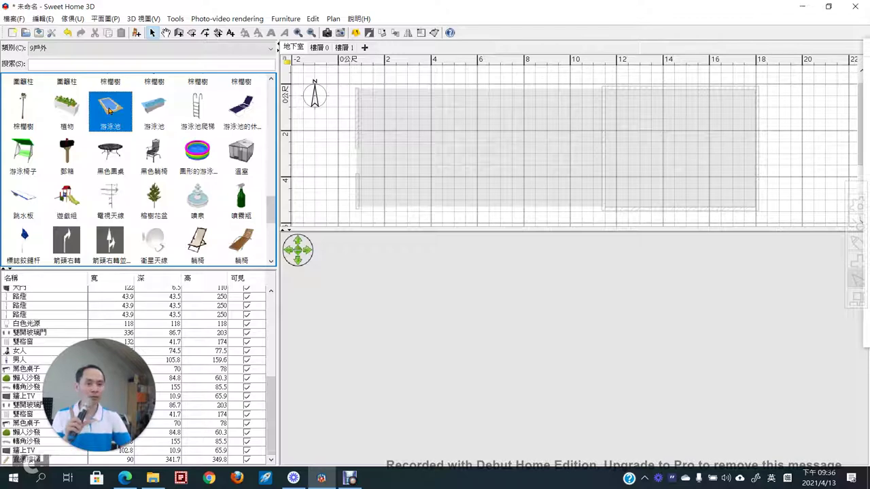
drag(109, 111, 361, 221)
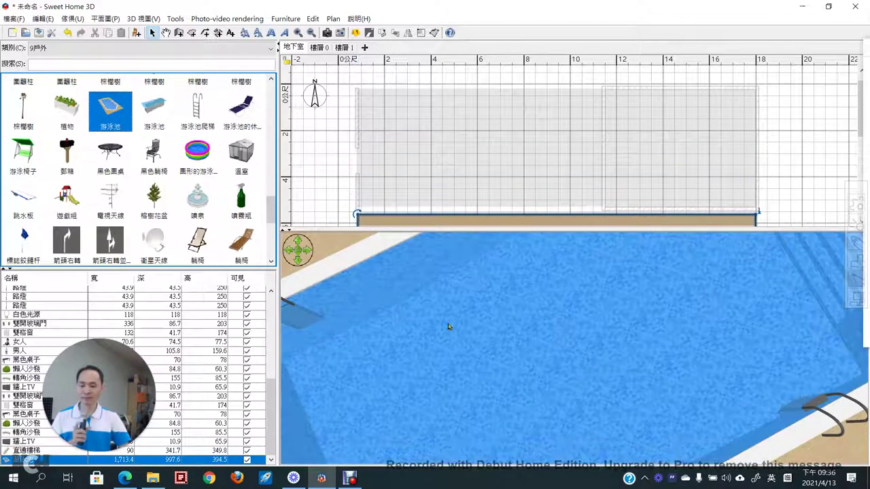
- Set the 地下室 level's elevation to -320 cm to bring the pool deck down to ground height
scroll(529, 301, down, 10)
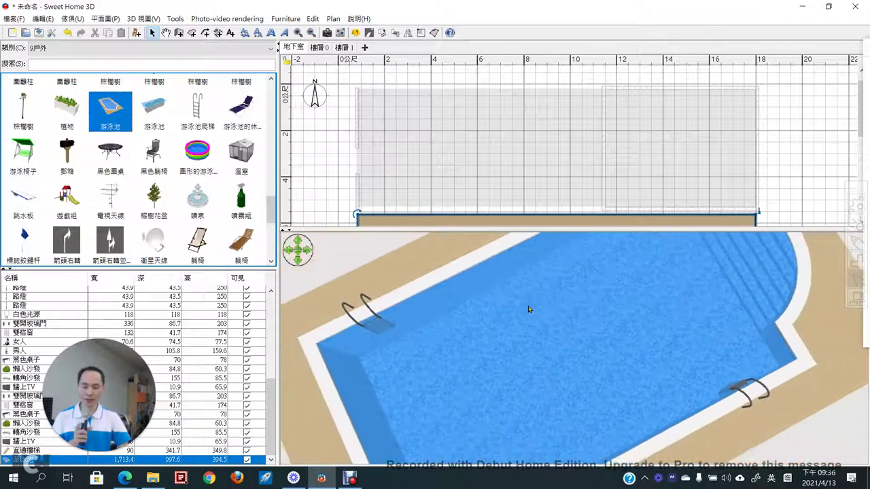
scroll(527, 312, down, 5)
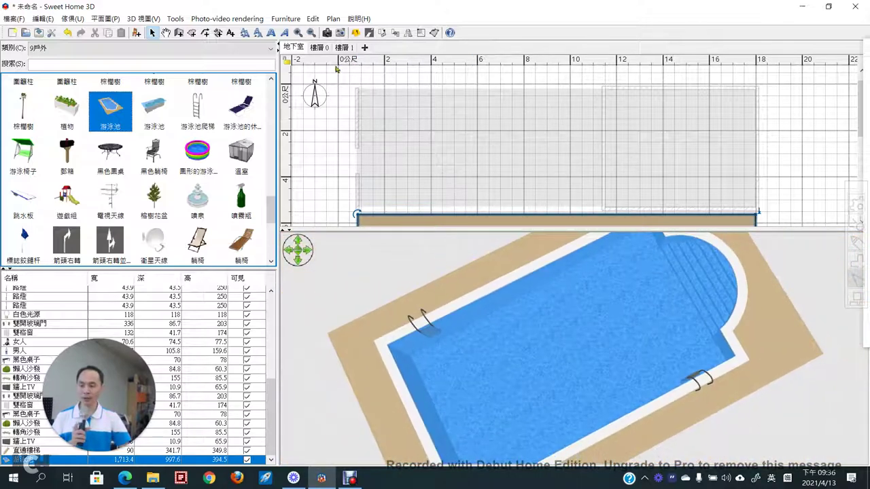
click(319, 48)
scroll(524, 337, down, 5)
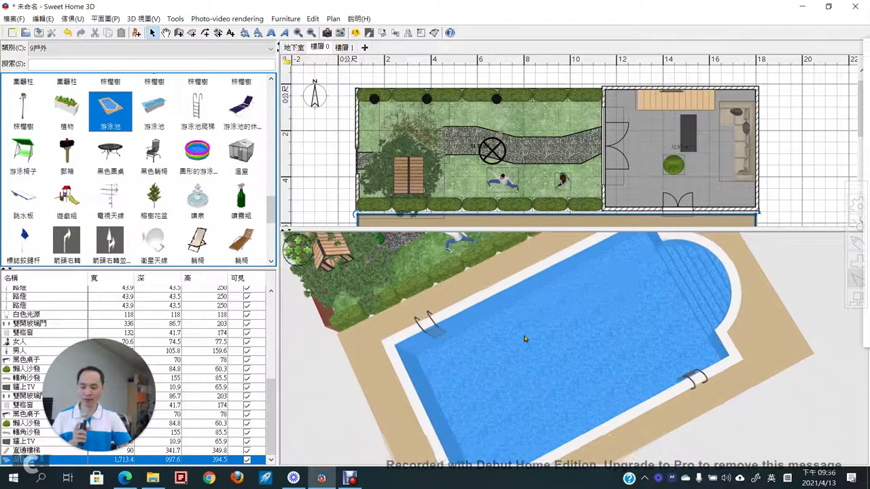
scroll(520, 336, down, 4)
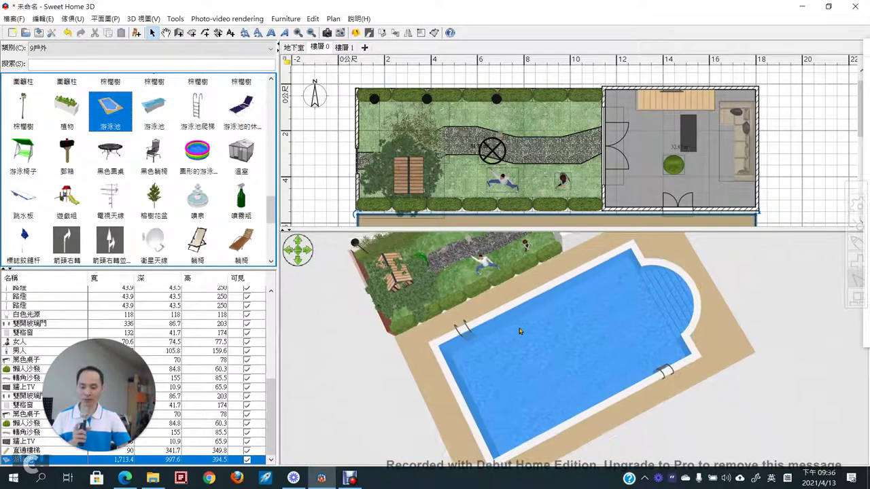
drag(547, 331, 554, 211)
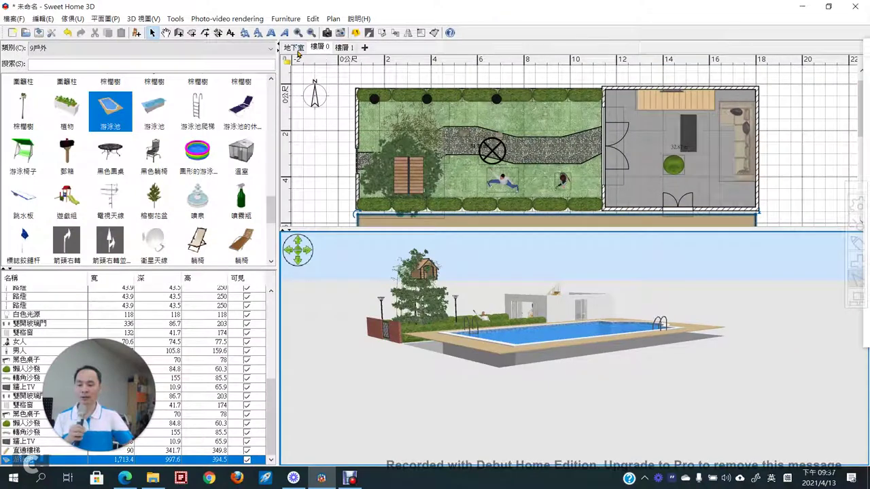
double_click(295, 47)
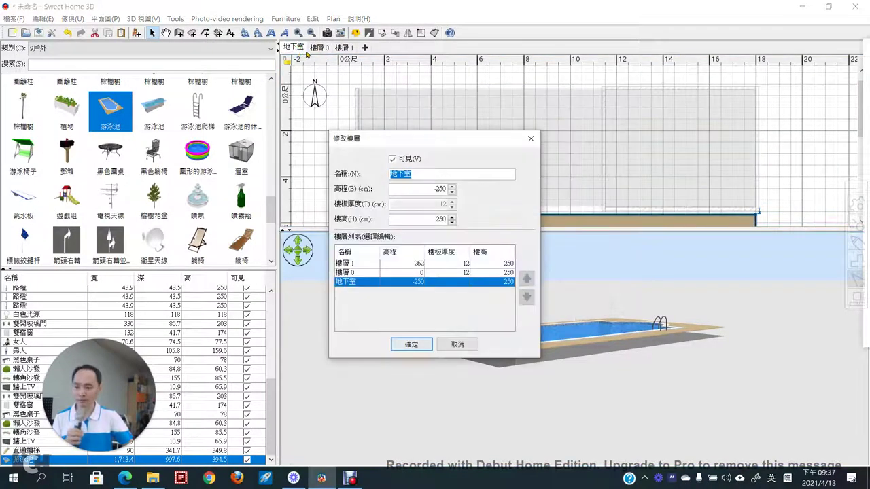
click(426, 186)
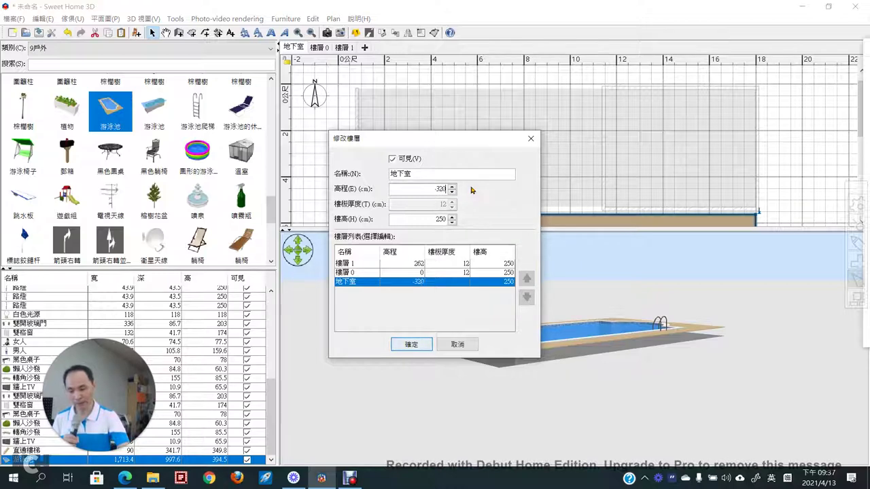
click(410, 344)
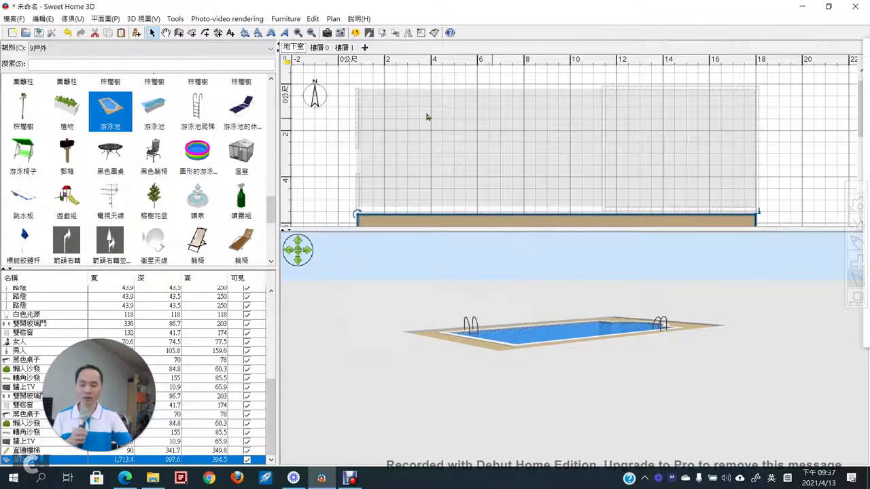
- Place the lying 男人 figure from the 11人物動物 category in the middle of the pool on 樓層 0
click(324, 52)
scroll(773, 175, down, 5)
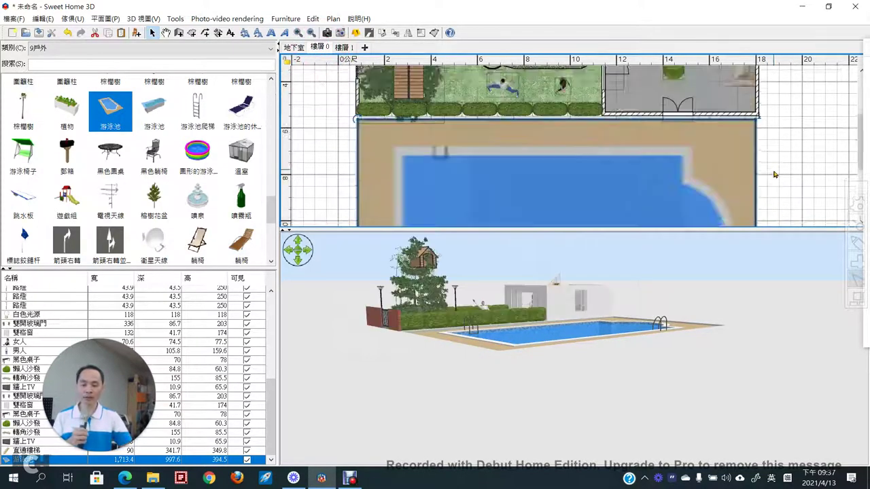
scroll(773, 175, up, 1)
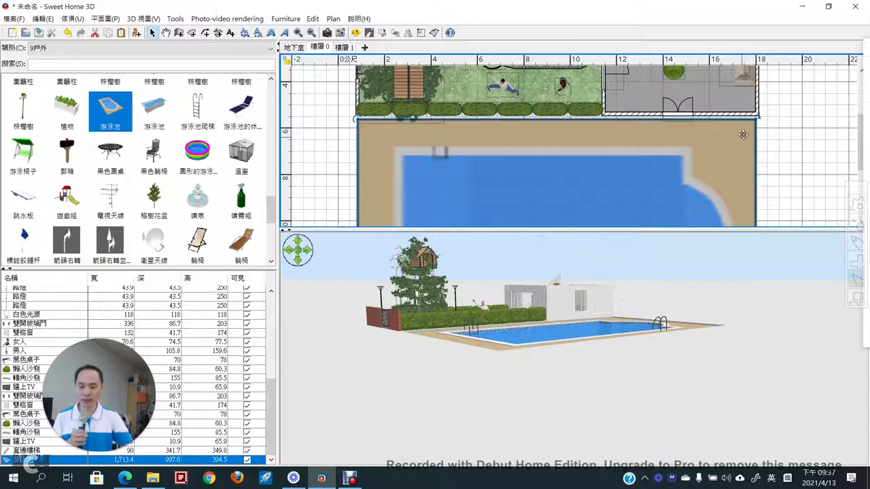
mouse_move(757, 119)
mouse_down()
mouse_move(755, 95)
mouse_move(753, 161)
mouse_move(751, 123)
mouse_move(763, 119)
mouse_up()
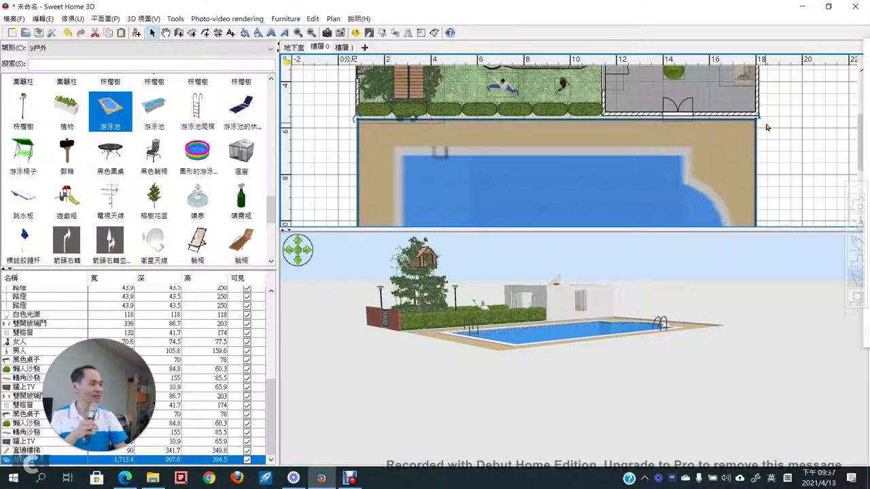
click(91, 48)
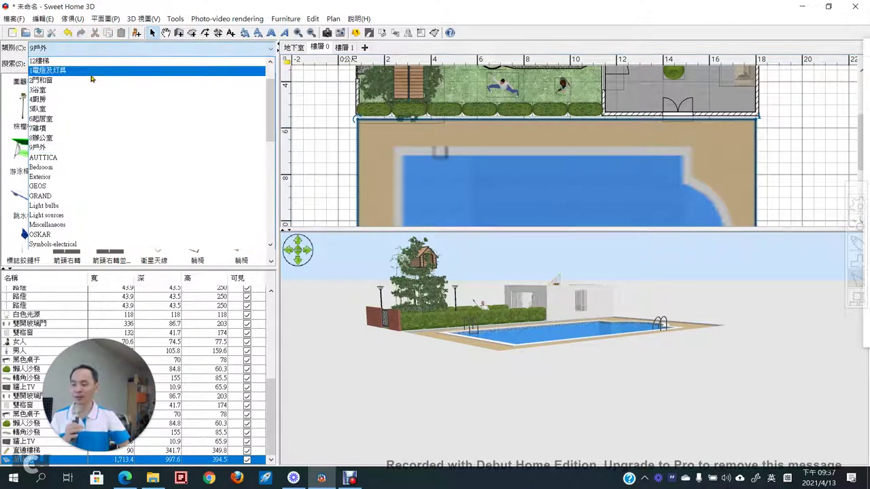
scroll(91, 95, up, 1)
click(71, 82)
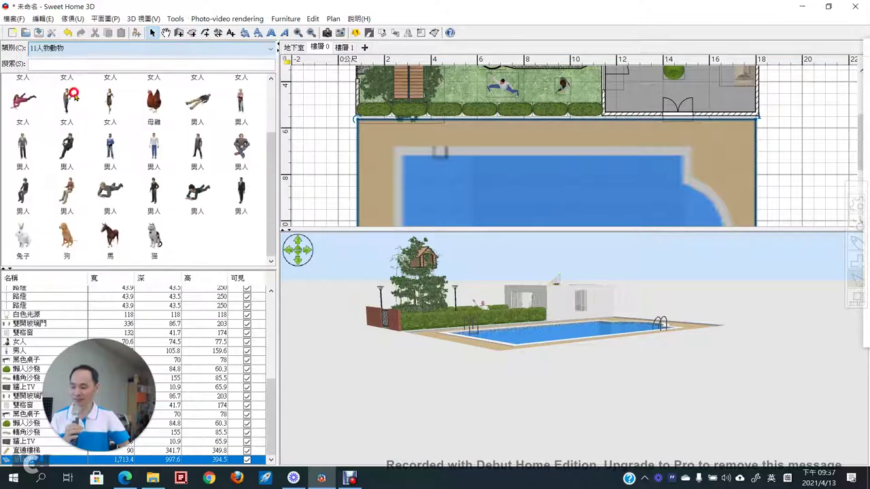
drag(197, 103, 541, 197)
- Move the lying man from 樓層 0 to the same spot on the 地下室 level and raise him to the pool's water surface
drag(624, 349, 535, 450)
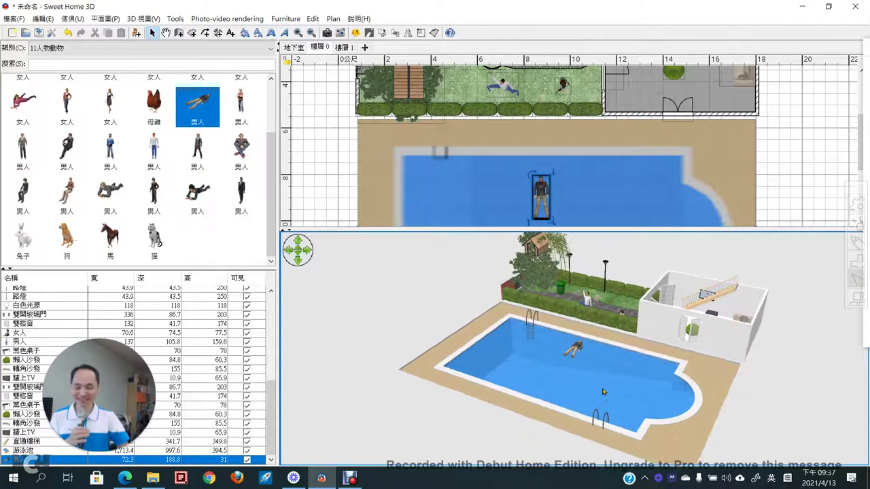
drag(605, 388, 608, 372)
scroll(605, 384, up, 2)
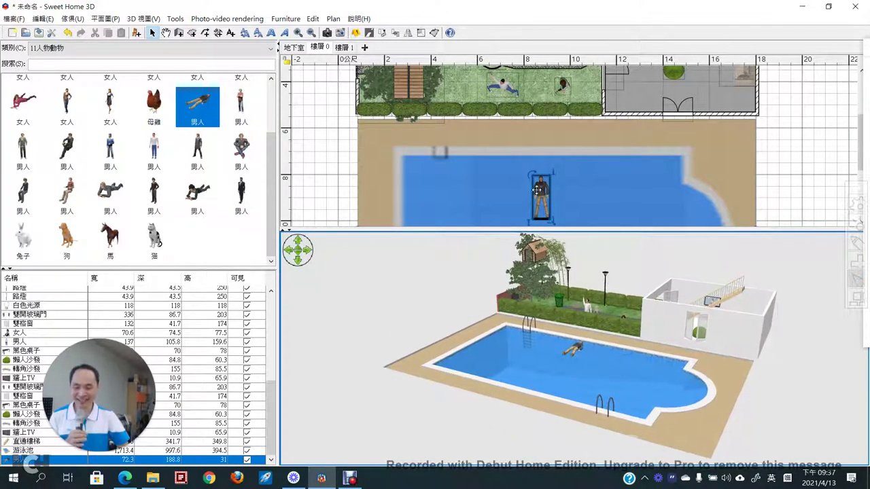
mouse_move(549, 177)
mouse_down()
mouse_move(551, 211)
mouse_move(551, 191)
mouse_up()
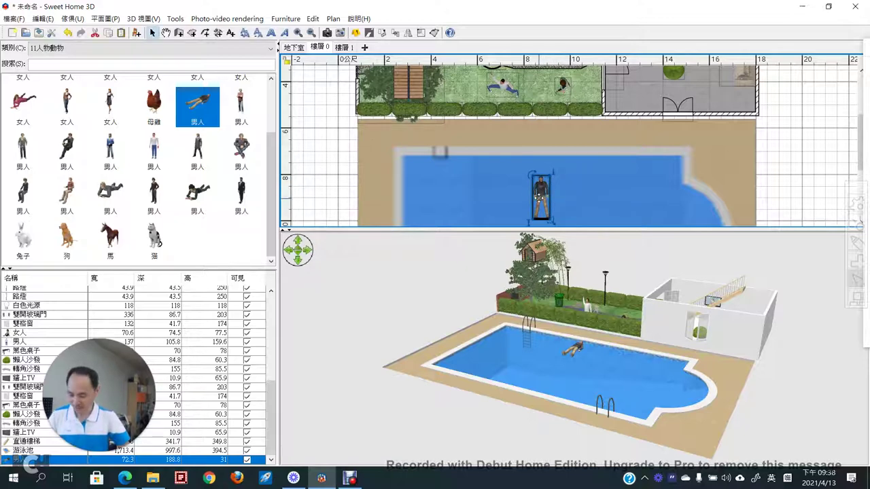
key(Delete)
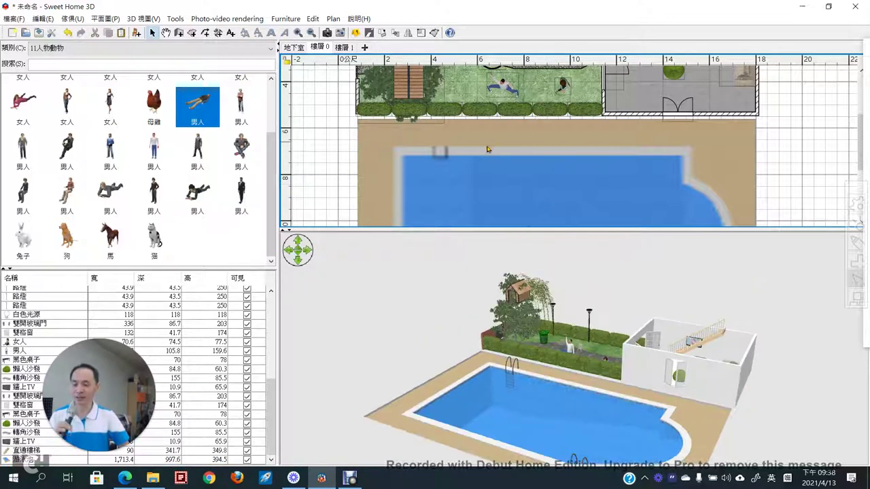
click(293, 48)
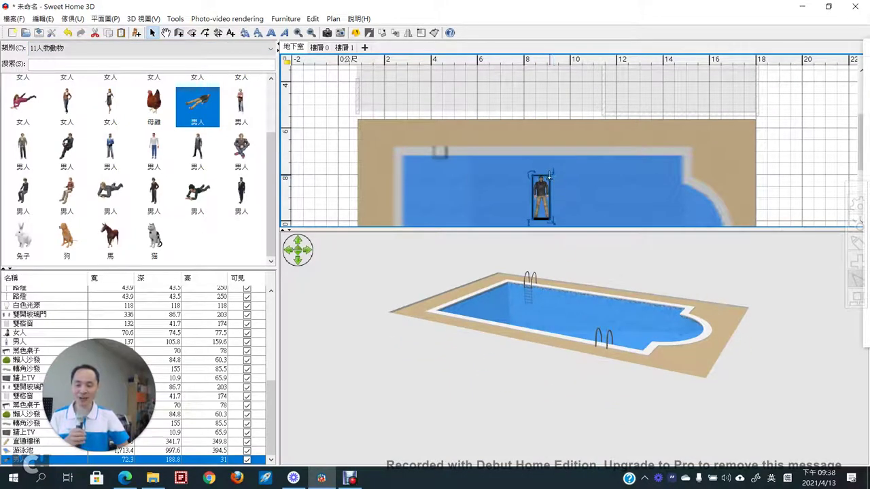
drag(549, 175, 539, 104)
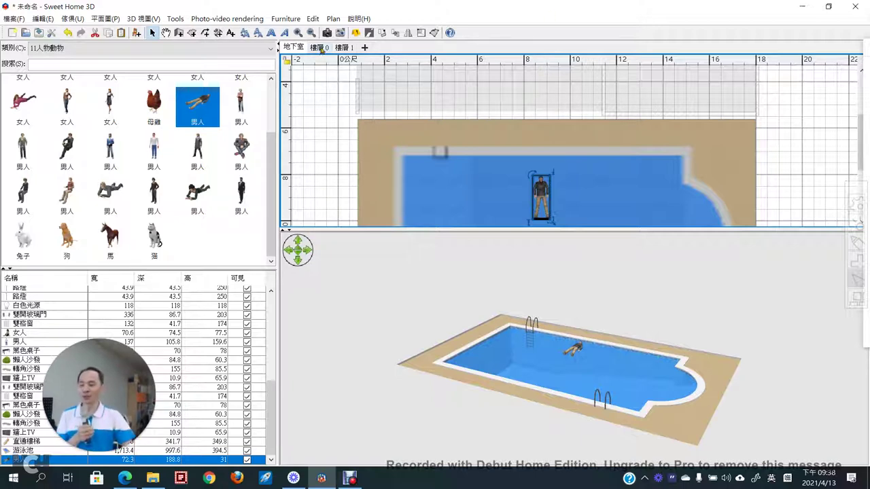
- Set the 3D view to show all levels, compare it from the 地下室 and 樓層 0 levels, and end on 樓層 0
click(319, 47)
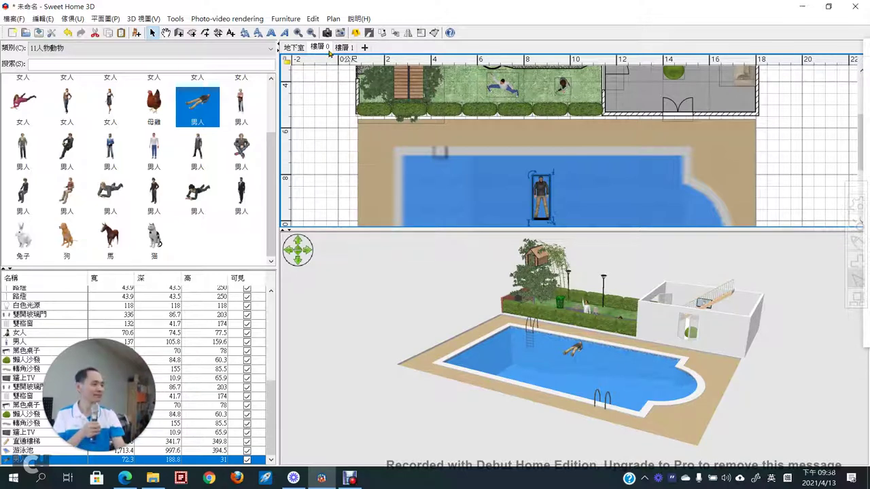
click(294, 49)
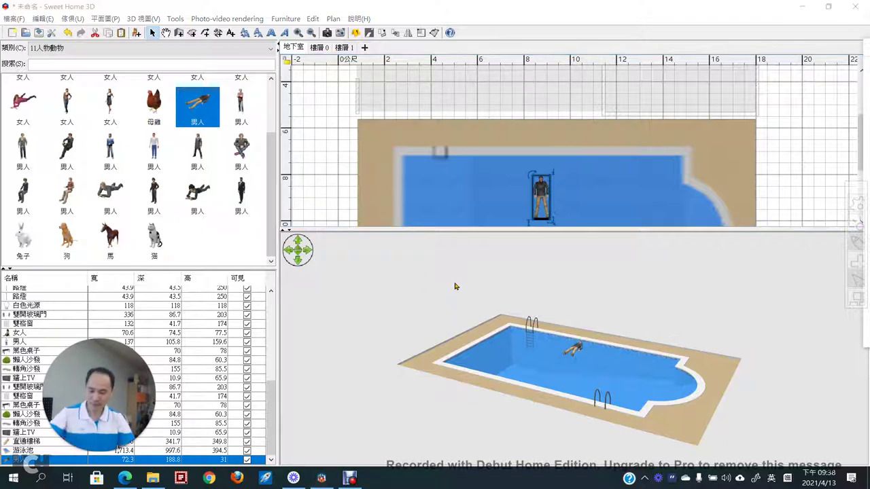
mouse_move(481, 289)
mouse_down()
mouse_move(404, 284)
mouse_move(474, 262)
mouse_move(466, 301)
mouse_up()
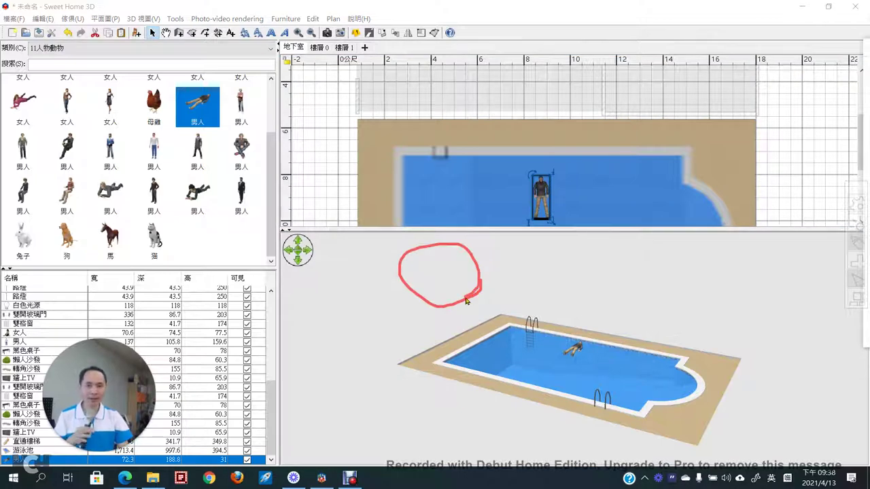
right_click(427, 260)
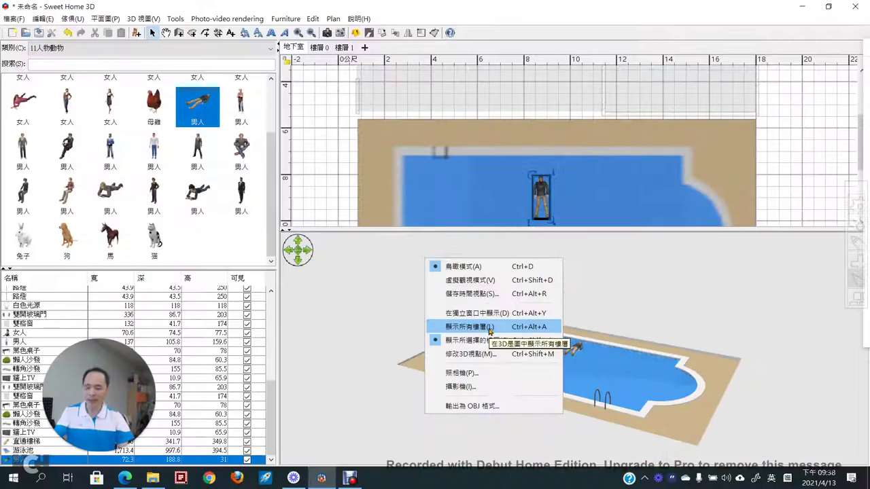
click(520, 370)
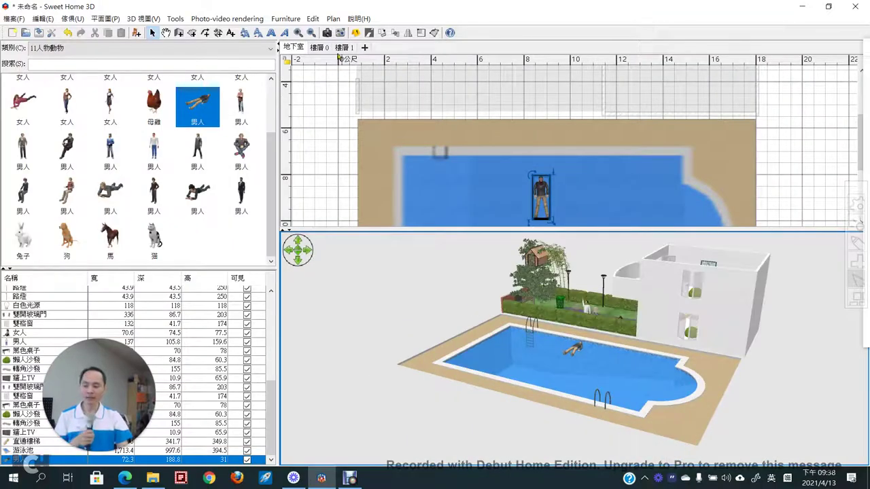
click(326, 49)
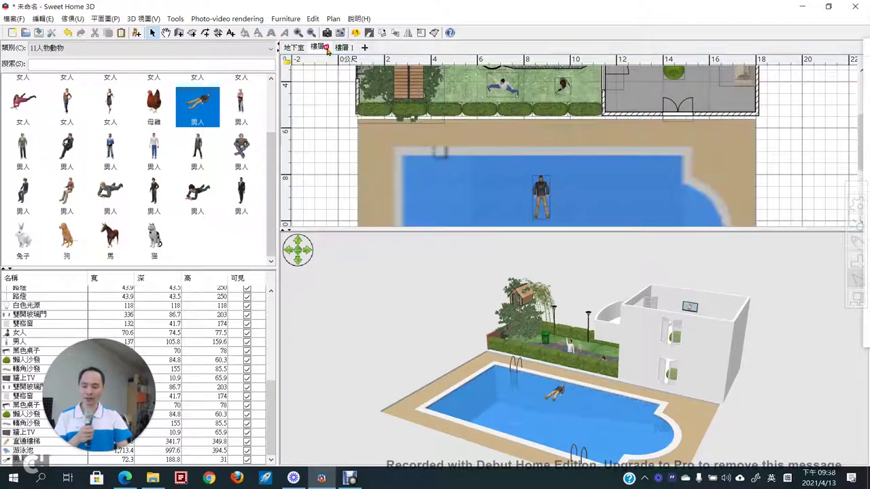
click(302, 49)
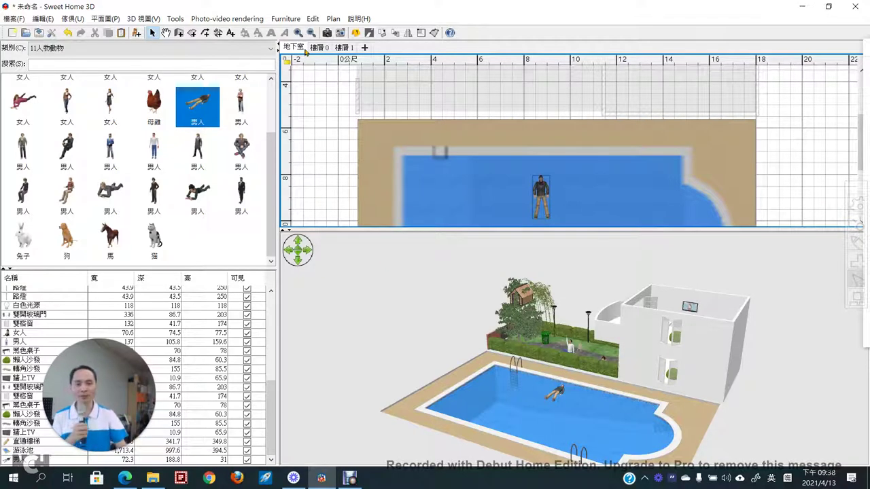
click(320, 48)
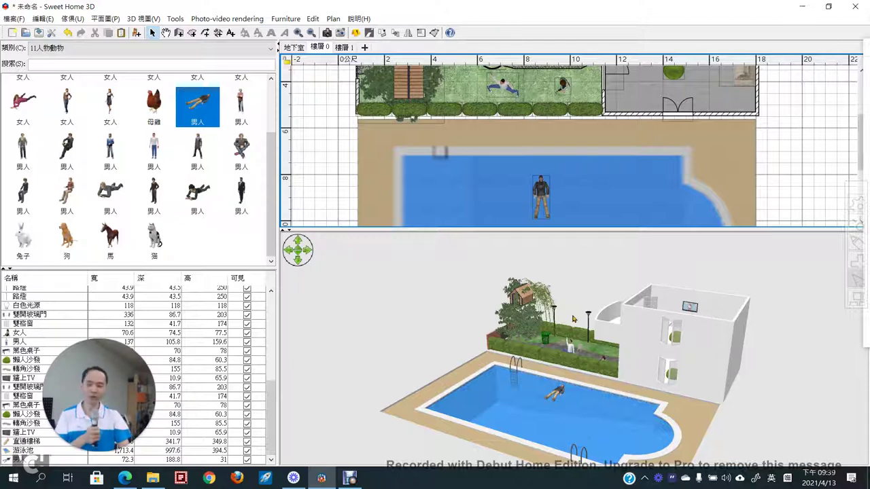
- Limit the 3D view to the selected level 樓層 0 and rotate it to face the pool's long side
right_click(530, 310)
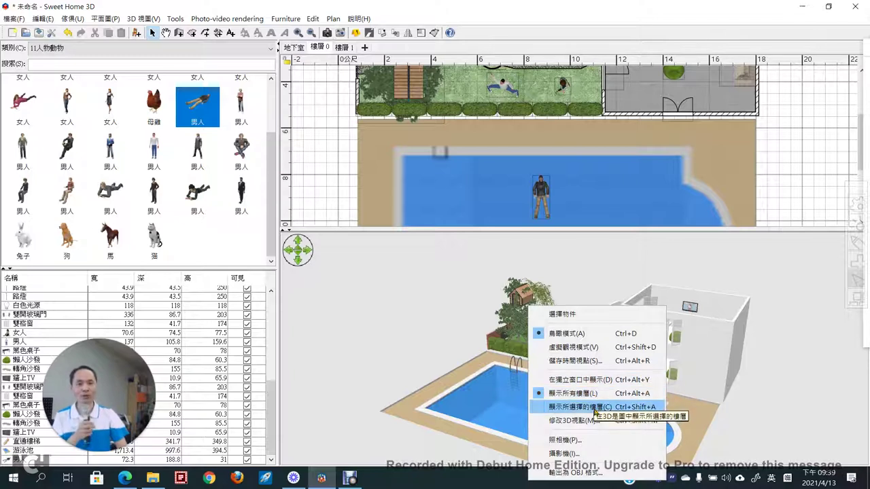
click(594, 409)
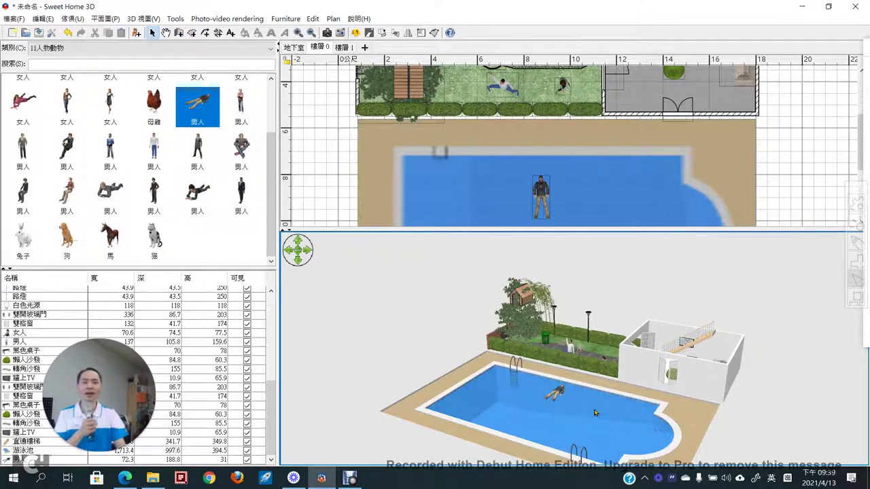
key(Right)
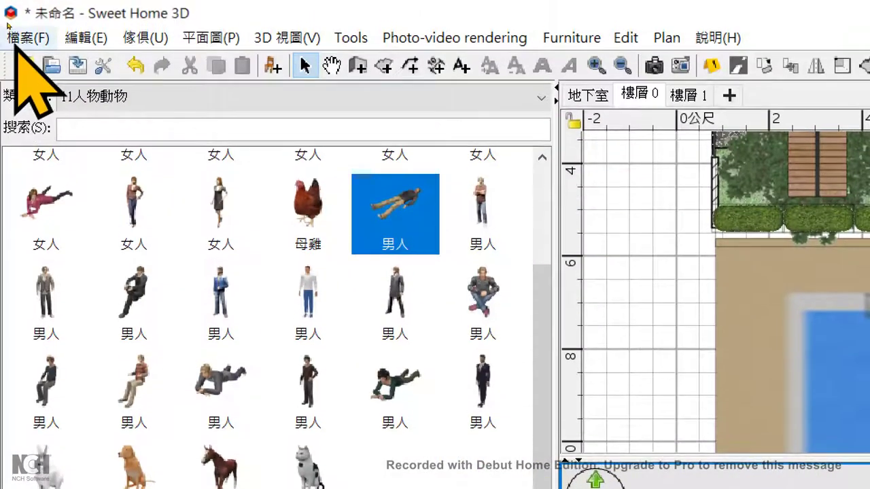
click(10, 19)
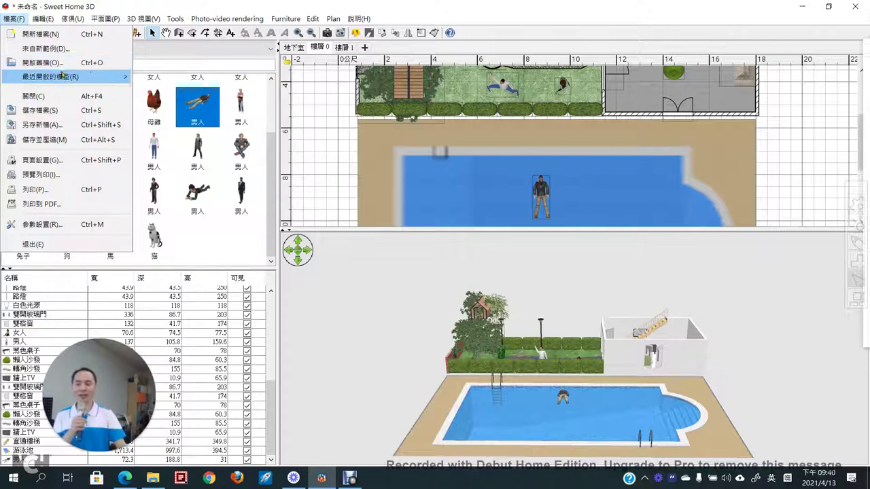
click(278, 5)
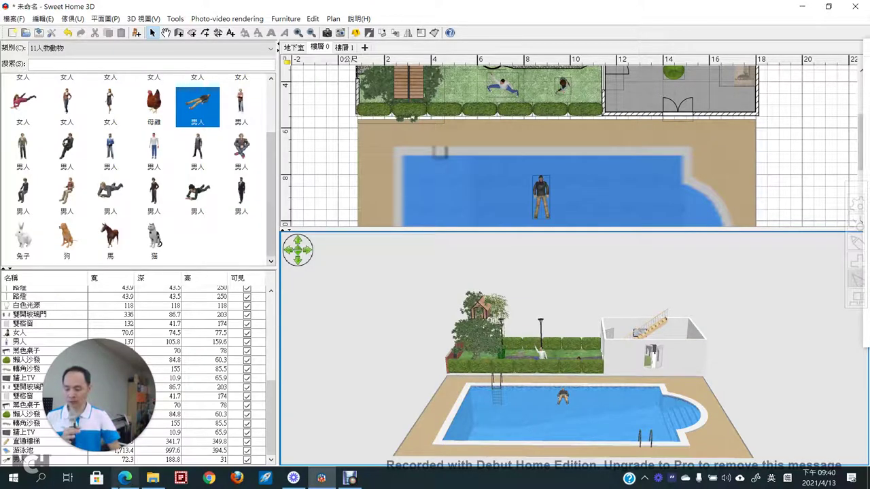
- Switch to Microsoft Edge and open the site's 免費3D模型、材質資源 page at the 3D Warehouse and archive3D entries
click(125, 478)
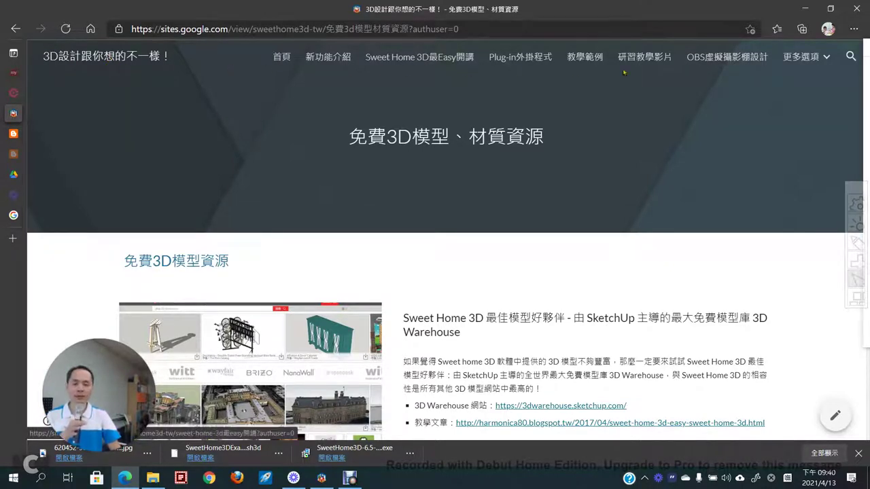
mouse_move(801, 58)
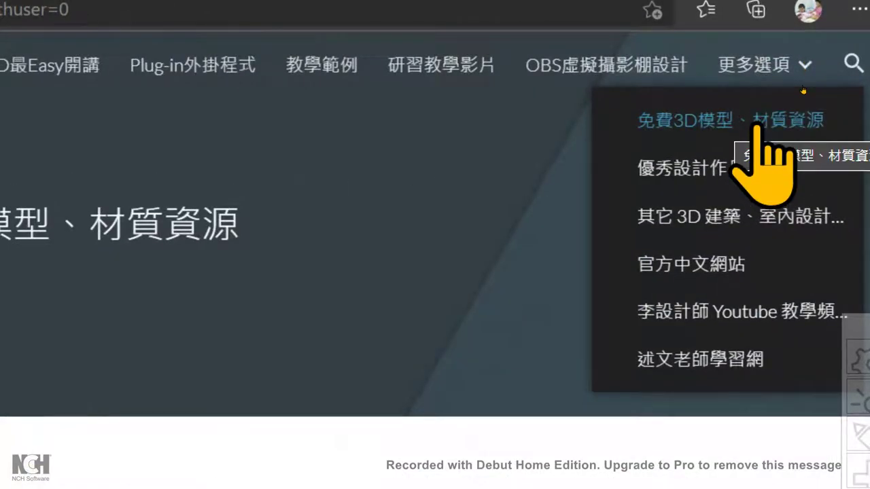
click(756, 126)
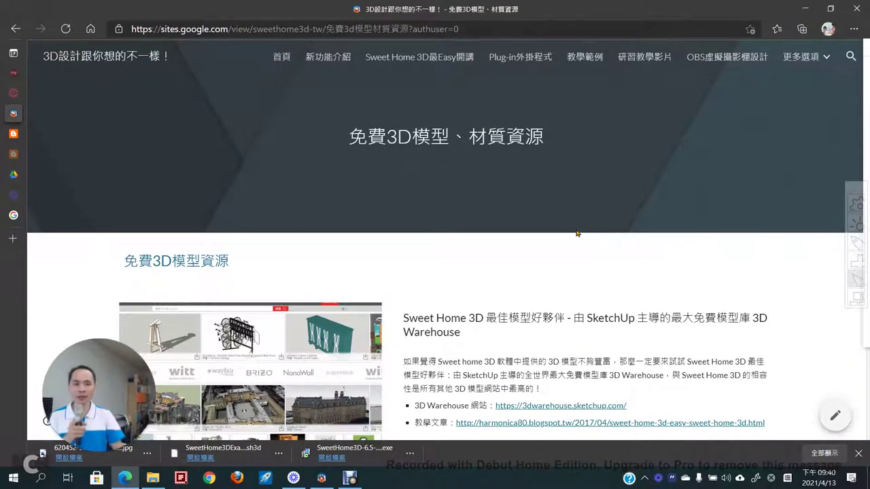
scroll(575, 236, down, 2)
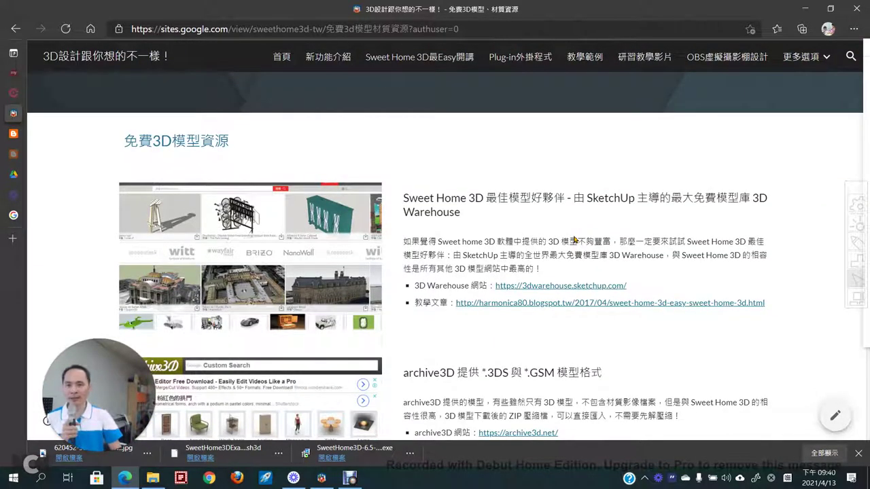
scroll(575, 239, down, 1)
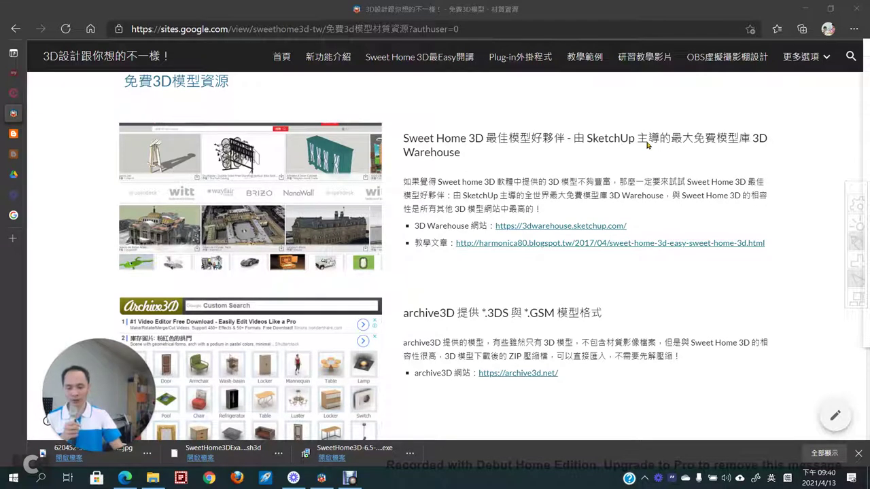
- Circle and check-mark SketchUp in red pen, write 90~95 beside its heading, and draw an arrow on the 3D Warehouse preview image
mouse_move(648, 145)
mouse_down()
mouse_move(619, 155)
mouse_move(560, 154)
mouse_move(562, 124)
mouse_move(619, 106)
mouse_move(643, 124)
mouse_move(644, 149)
mouse_up()
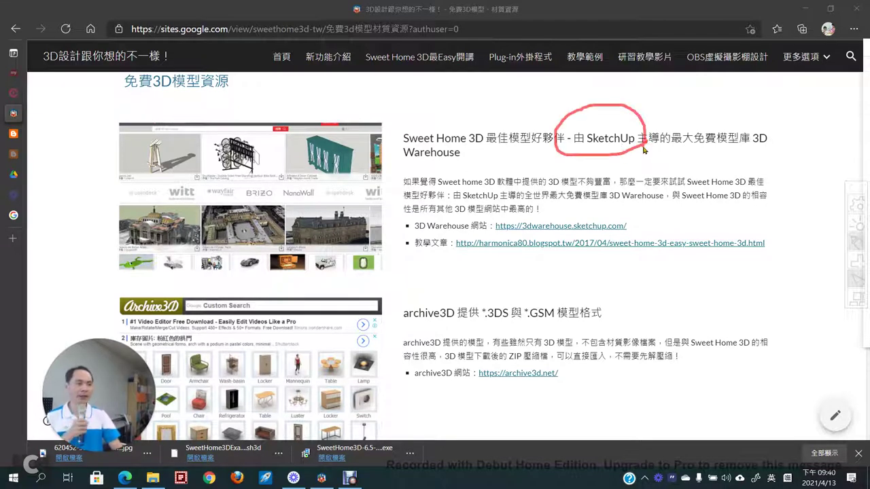
mouse_move(592, 102)
mouse_down()
mouse_move(596, 115)
mouse_move(624, 101)
mouse_up()
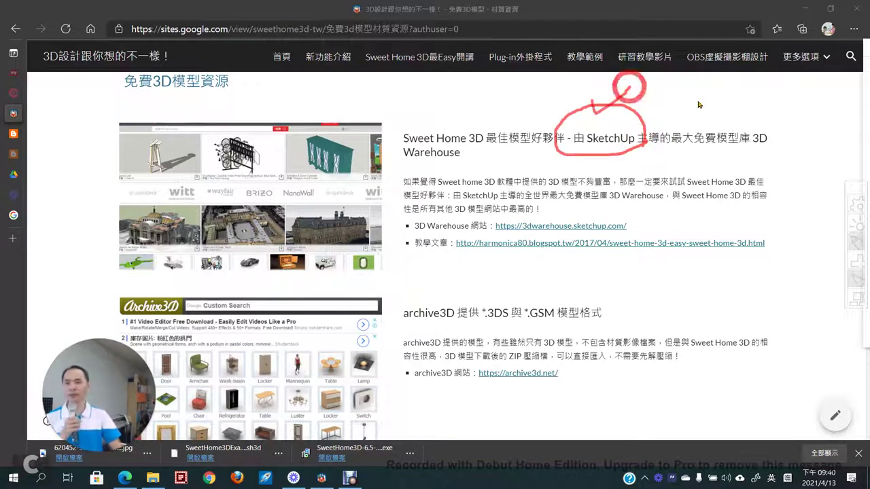
key(ctrl+z)
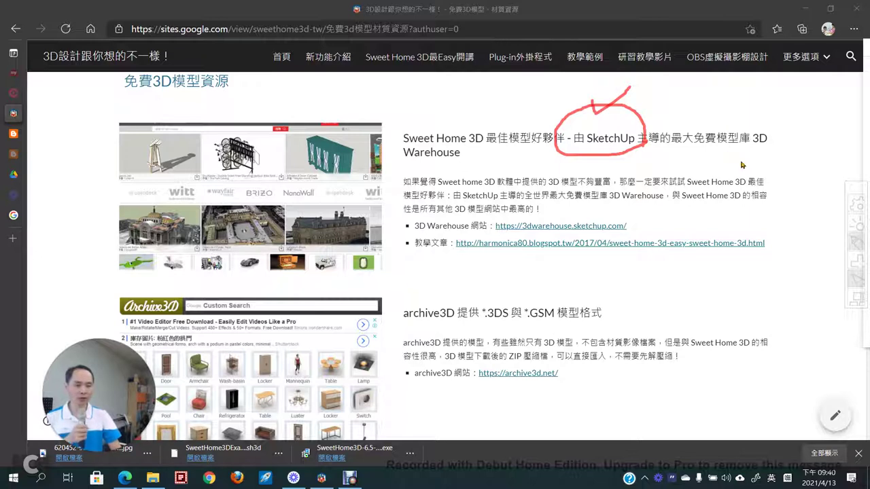
mouse_move(720, 156)
mouse_down()
mouse_move(733, 174)
mouse_move(745, 159)
mouse_move(774, 164)
mouse_move(802, 151)
mouse_move(791, 177)
mouse_move(823, 171)
mouse_move(811, 167)
mouse_move(848, 143)
mouse_up()
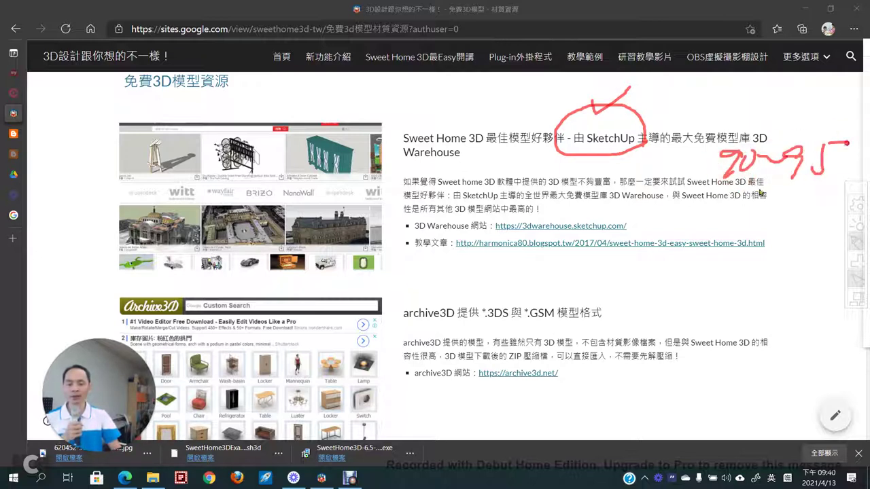
mouse_move(323, 208)
mouse_down()
mouse_move(326, 257)
mouse_move(311, 233)
mouse_move(372, 225)
mouse_up()
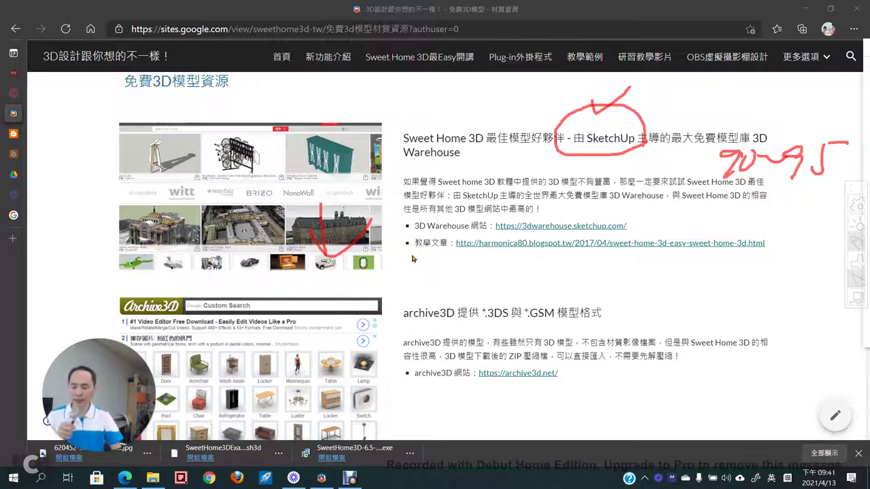
- Circle and underline archive3D in red pen and draw an arrow to the *.3DS format in its heading
mouse_move(450, 335)
mouse_down()
mouse_move(418, 342)
mouse_move(395, 329)
mouse_move(401, 298)
mouse_move(450, 293)
mouse_move(472, 323)
mouse_move(471, 337)
mouse_move(442, 343)
mouse_up()
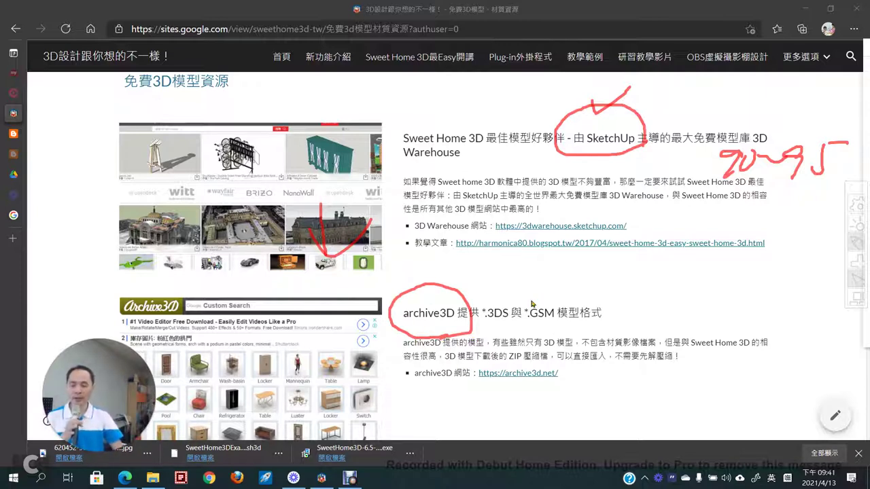
mouse_move(595, 267)
mouse_down()
mouse_move(511, 298)
mouse_move(522, 281)
mouse_move(539, 297)
mouse_up()
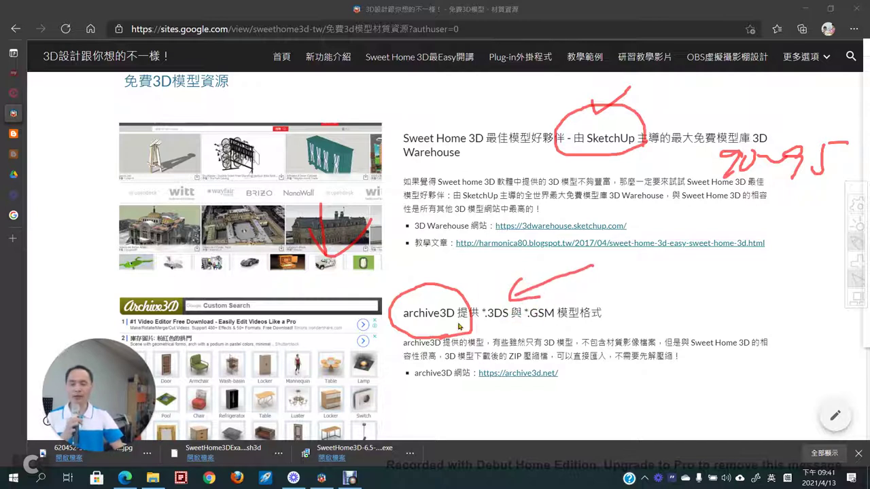
drag(464, 323, 388, 320)
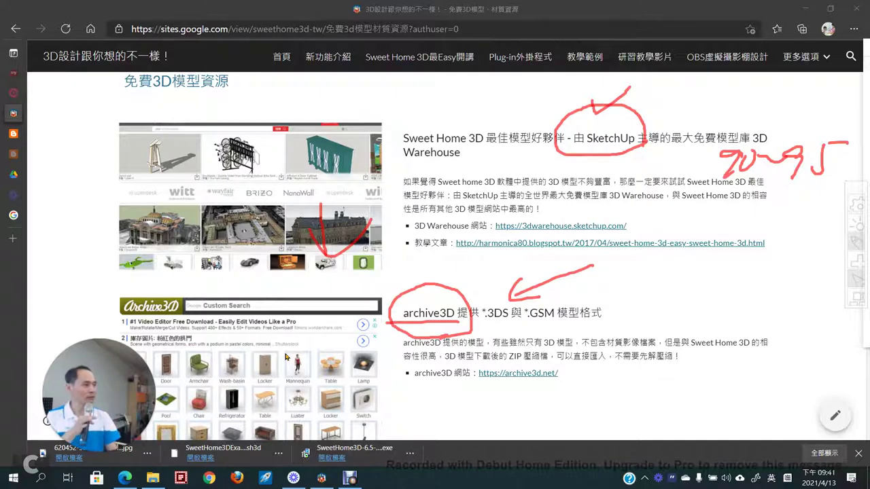
- Open the archive3D website translated into 中文(繁體) and dismiss its lower advertisement and cookie notice
click(512, 373)
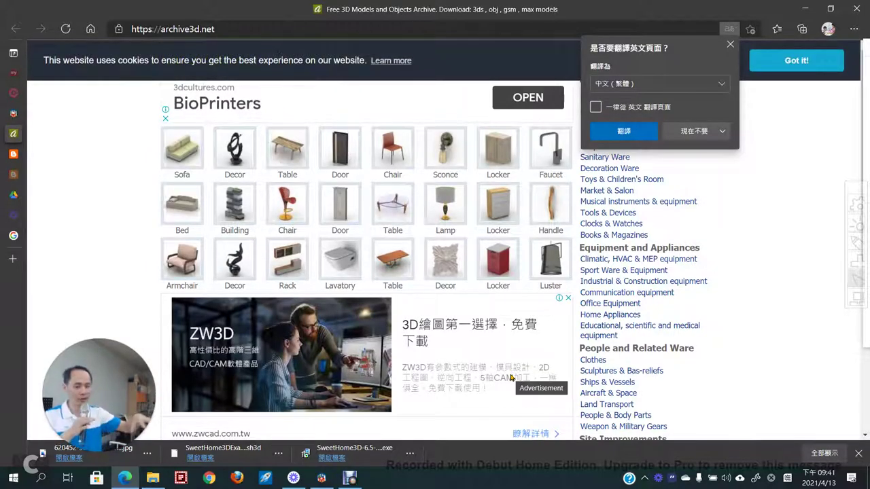
click(624, 133)
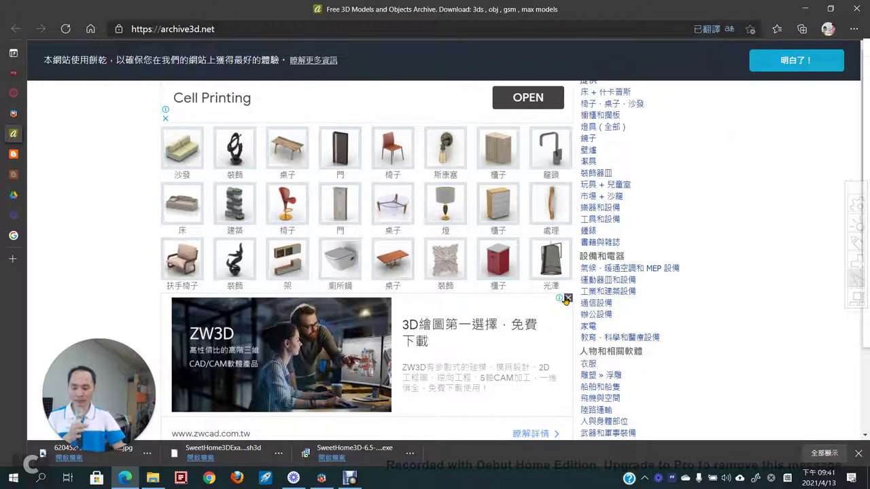
click(566, 298)
click(795, 60)
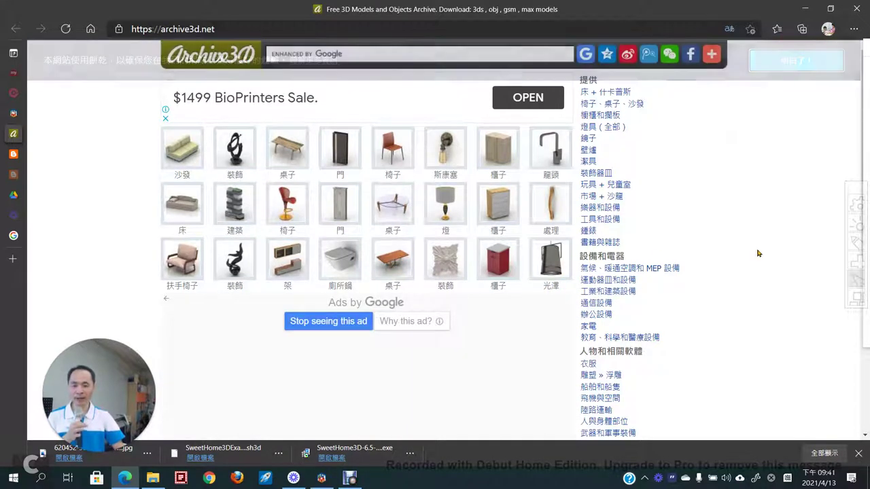